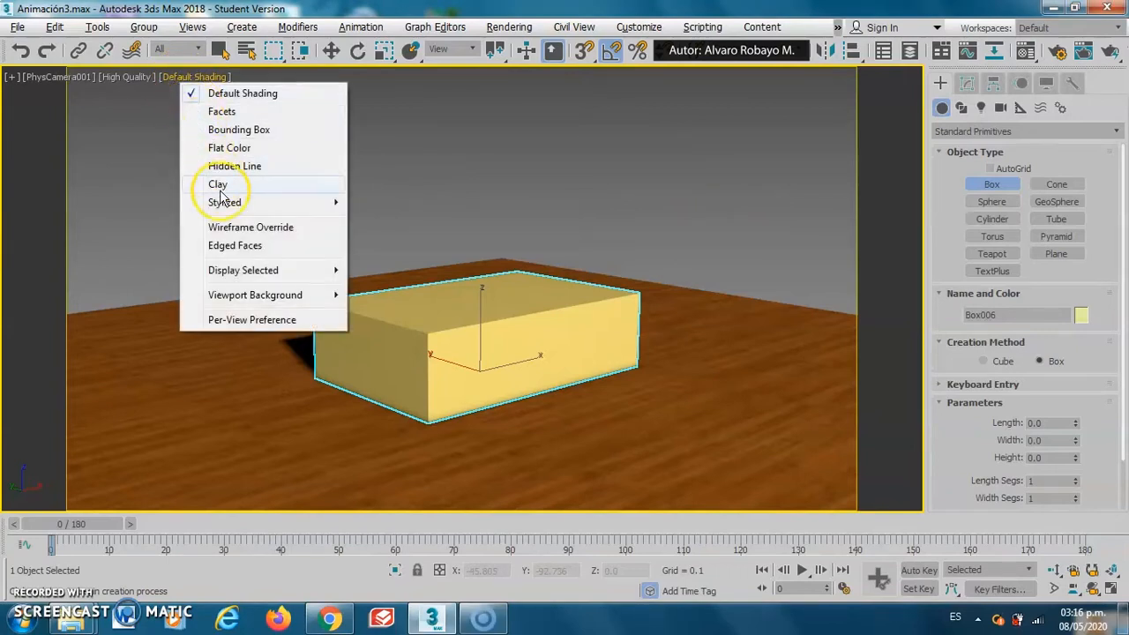
# Display the viewport in wireframe and enlarge the box to about 4.703 length, 5.708 width and 2.482 height.
pyautogui.click(244, 231)
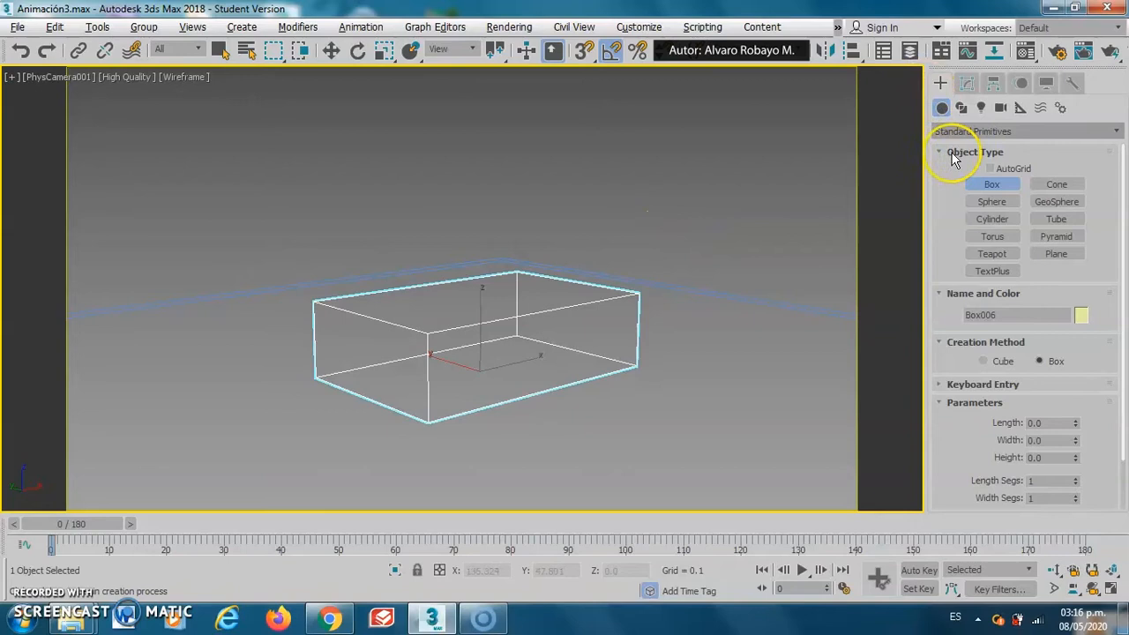
pyautogui.click(966, 83)
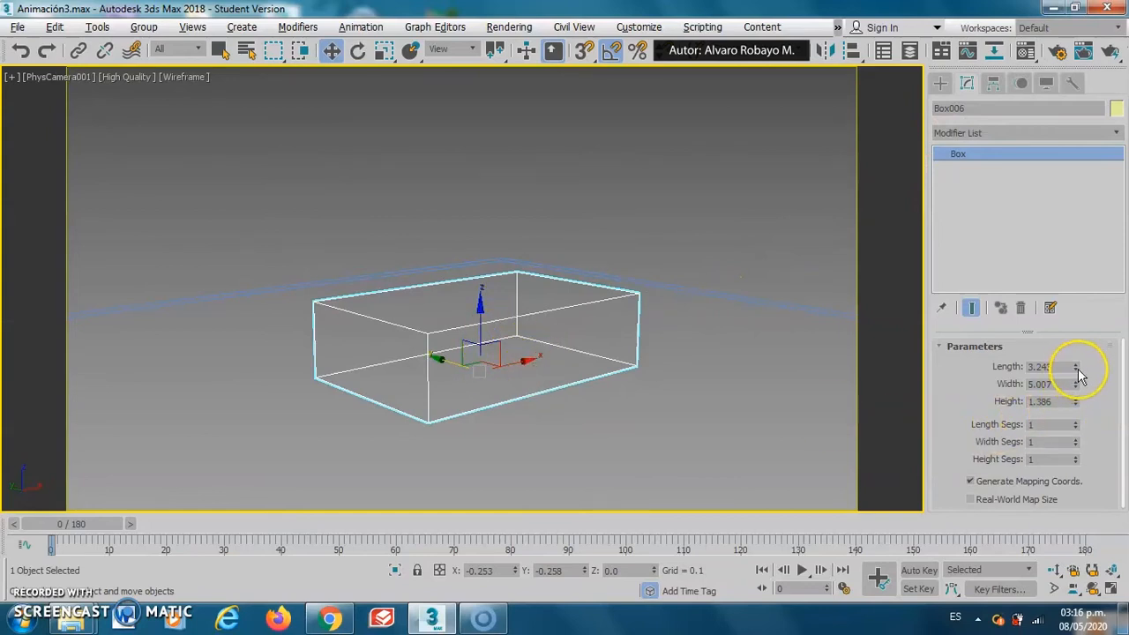
pyautogui.moveTo(1078, 368); pyautogui.dragTo(1086, 327)
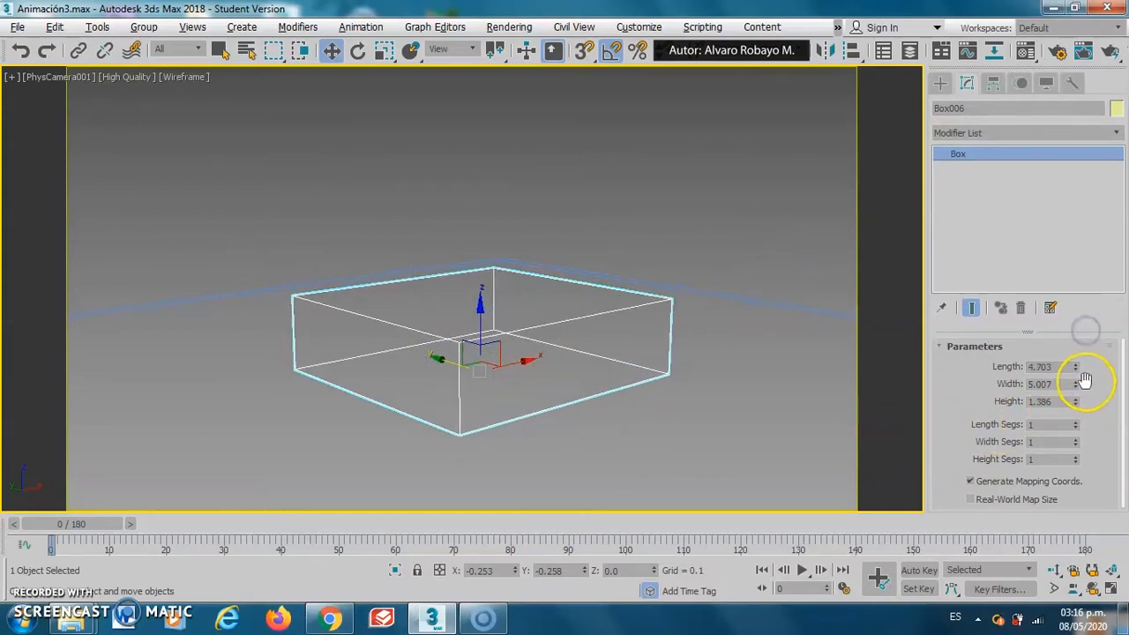
pyautogui.moveTo(1078, 385); pyautogui.dragTo(1072, 336)
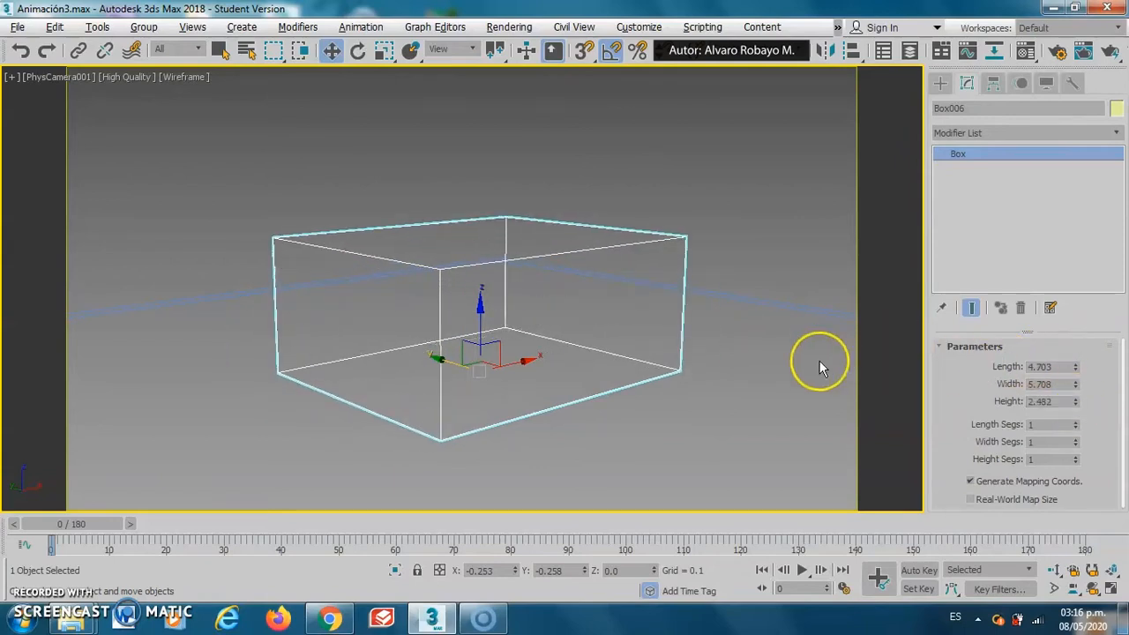
# Convert the resized box to an Editable Poly.
pyautogui.rightClick(438, 321)
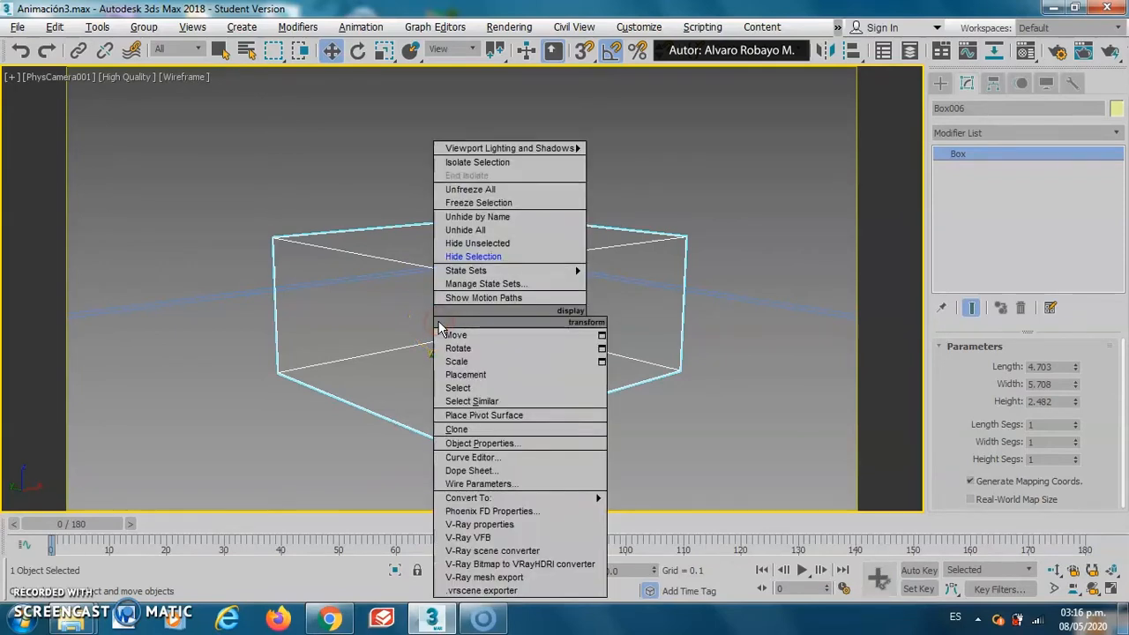
pyautogui.click(490, 498)
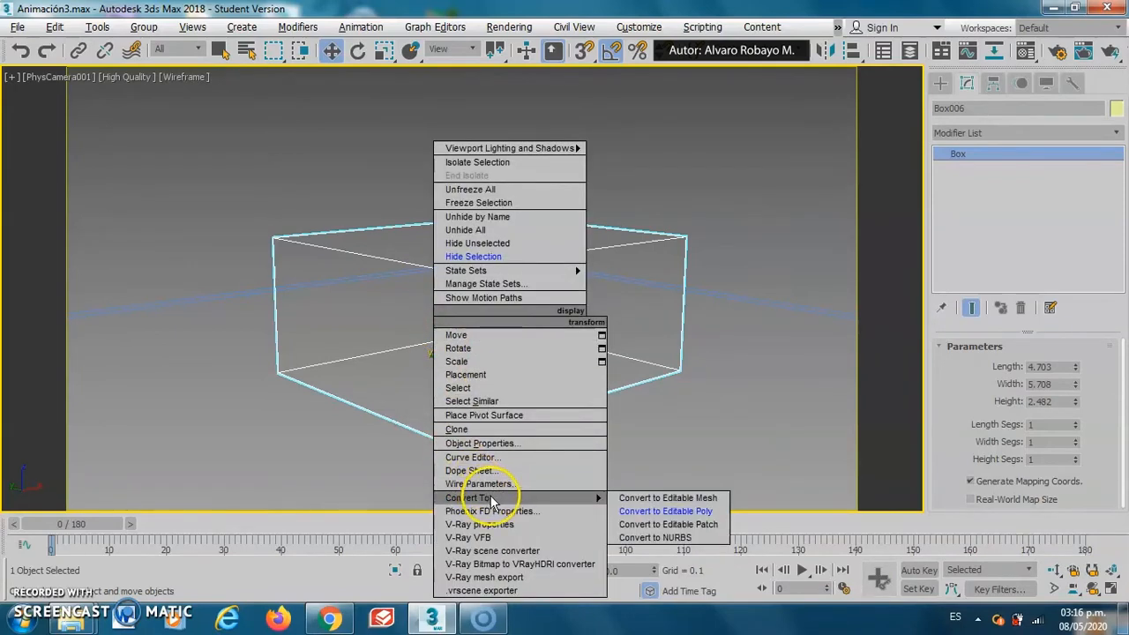
pyautogui.click(666, 512)
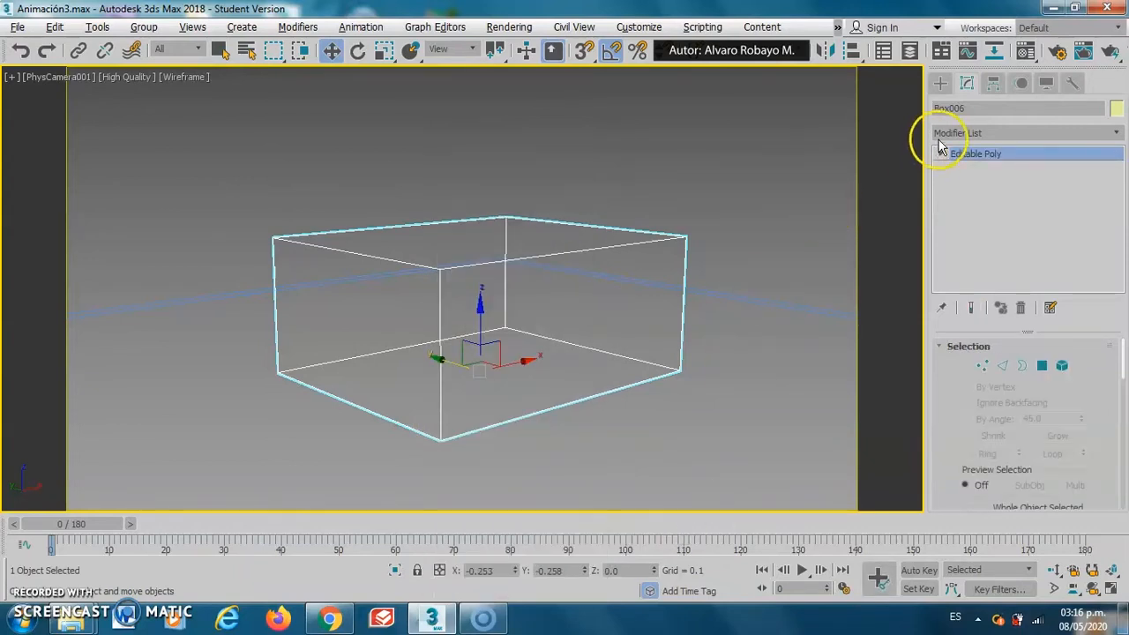
pyautogui.click(966, 81)
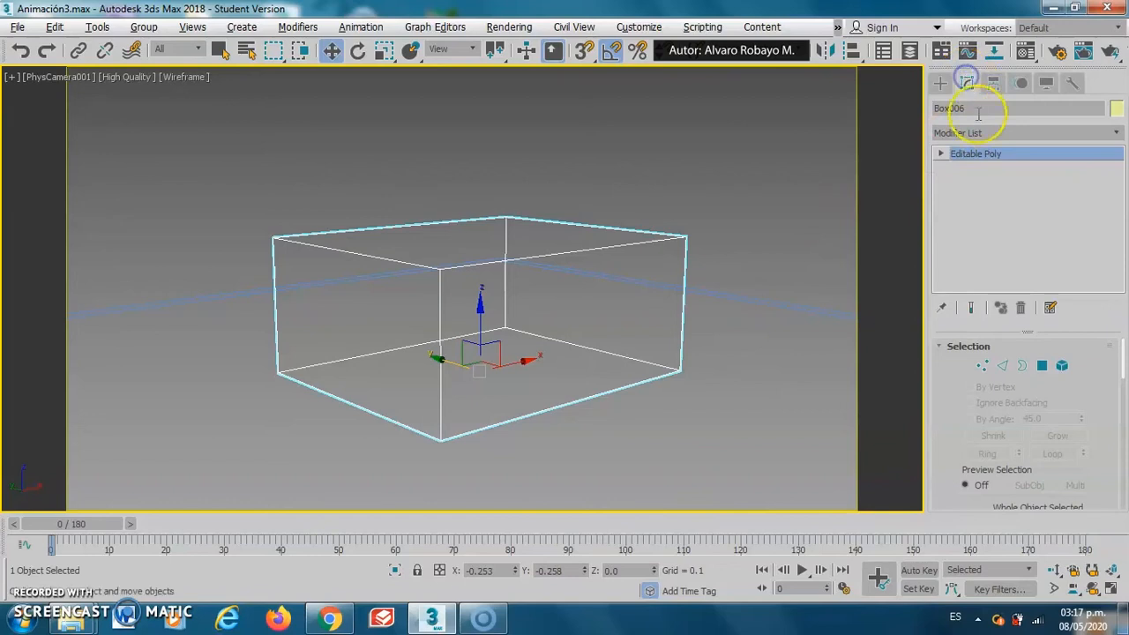
# At vertex level, raise the box's upper far-left corner vertex along Z to about 4.01.
pyautogui.click(941, 154)
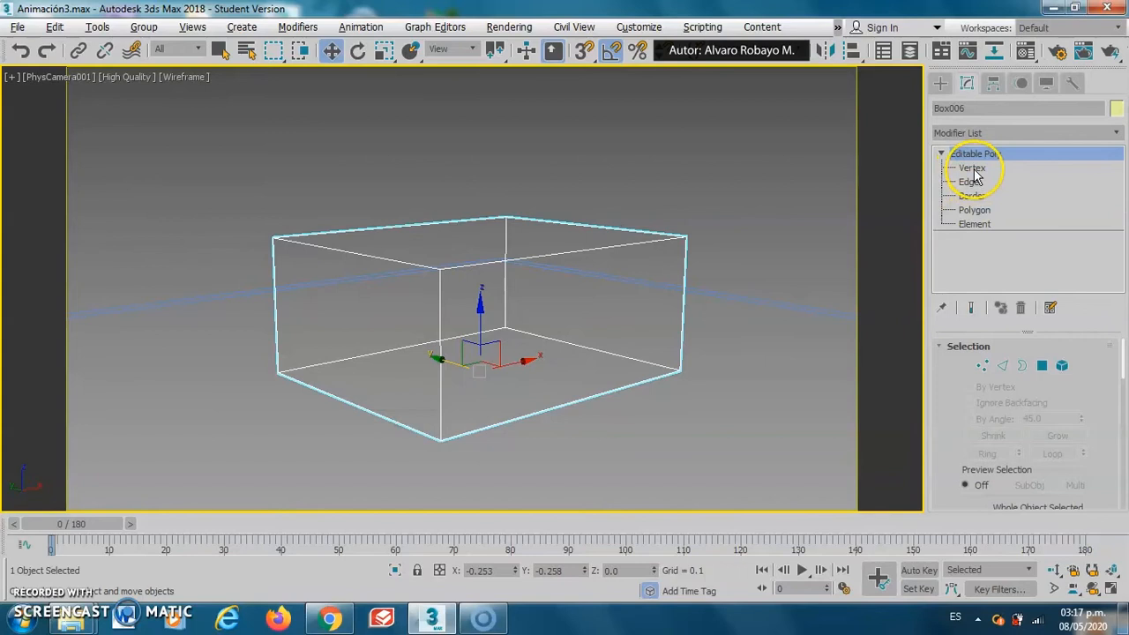
pyautogui.click(972, 169)
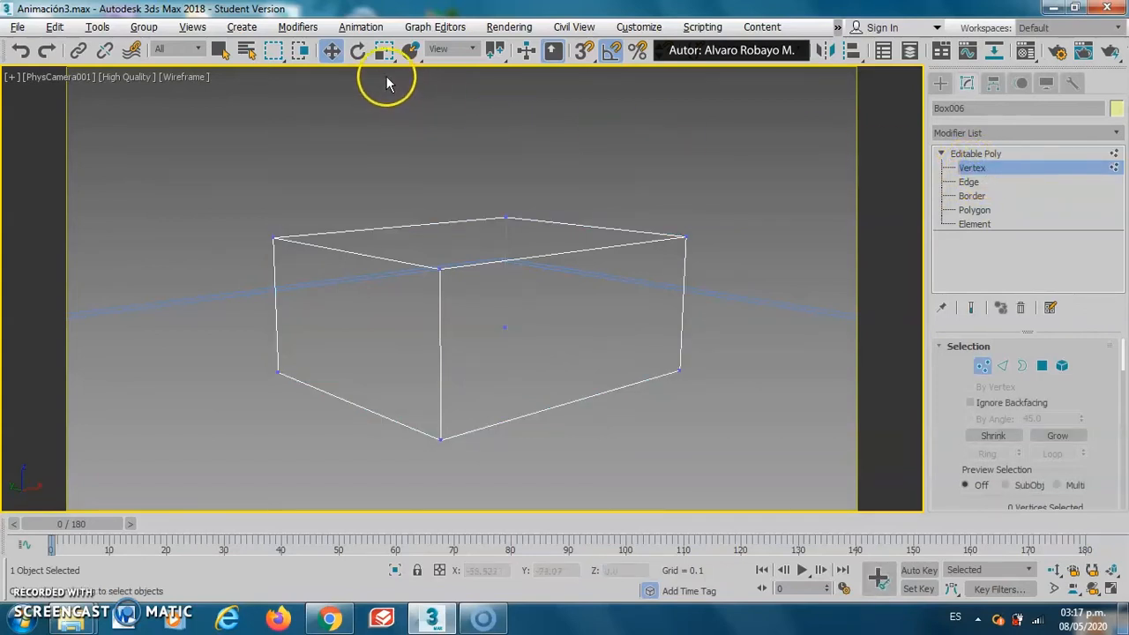
pyautogui.click(331, 50)
pyautogui.click(274, 238)
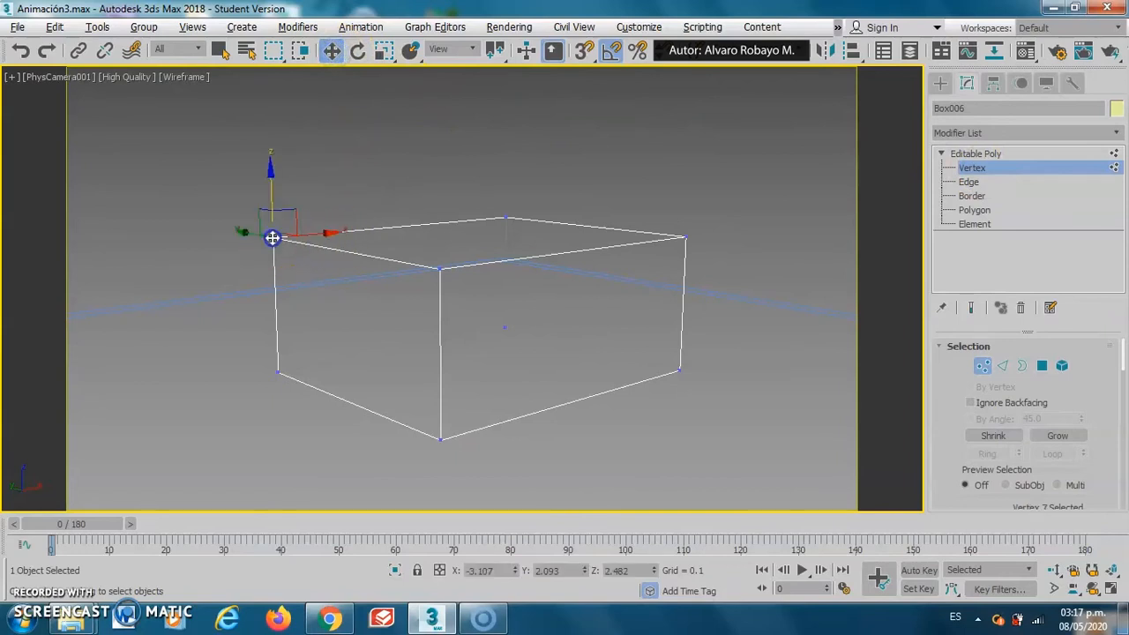
pyautogui.moveTo(275, 179); pyautogui.dragTo(266, 99)
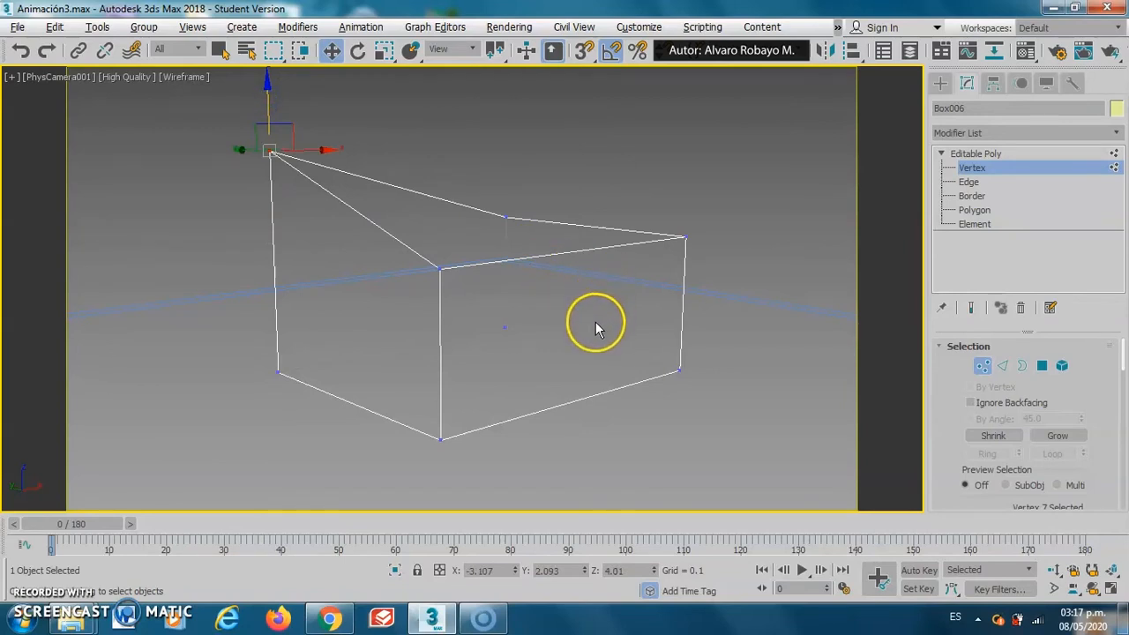
# At edge level, raise the box's upper rear edge along Z to about 4.162.
pyautogui.click(969, 182)
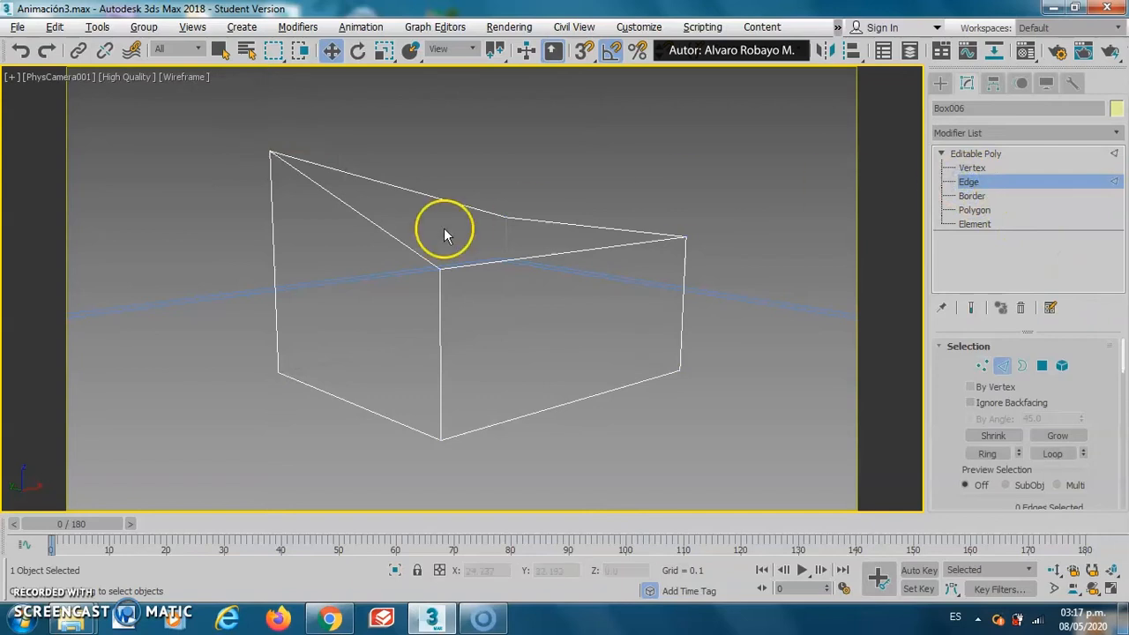
pyautogui.click(403, 188)
pyautogui.moveTo(401, 168); pyautogui.dragTo(396, 105)
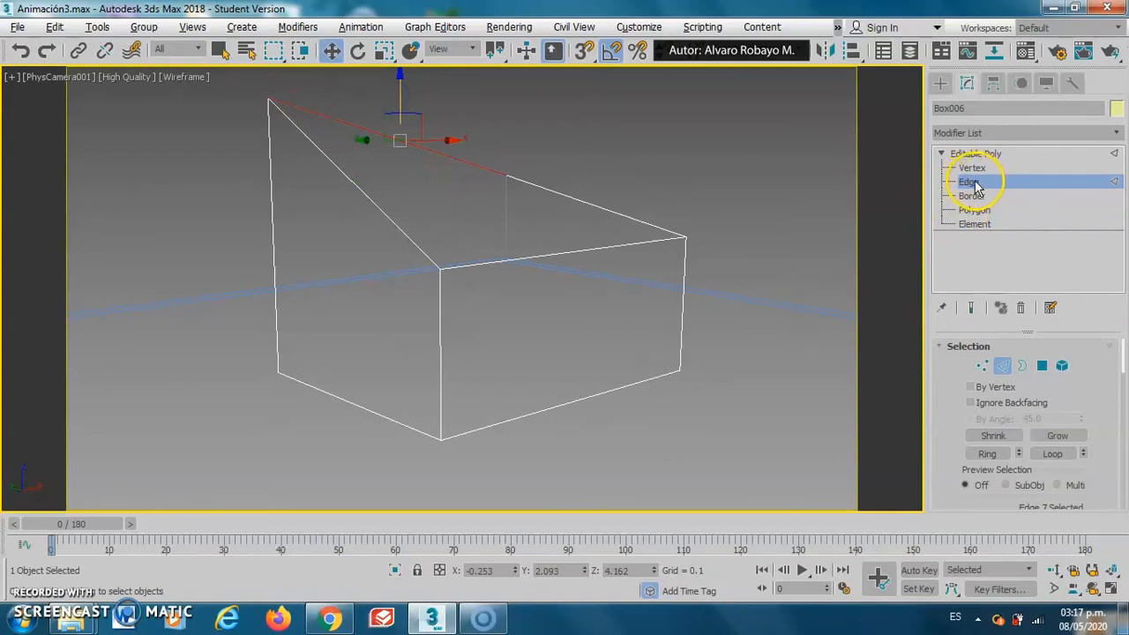
# Move the box's left side polygon outward along X to about -4.813, then leave polygon level and deselect the box.
pyautogui.click(977, 210)
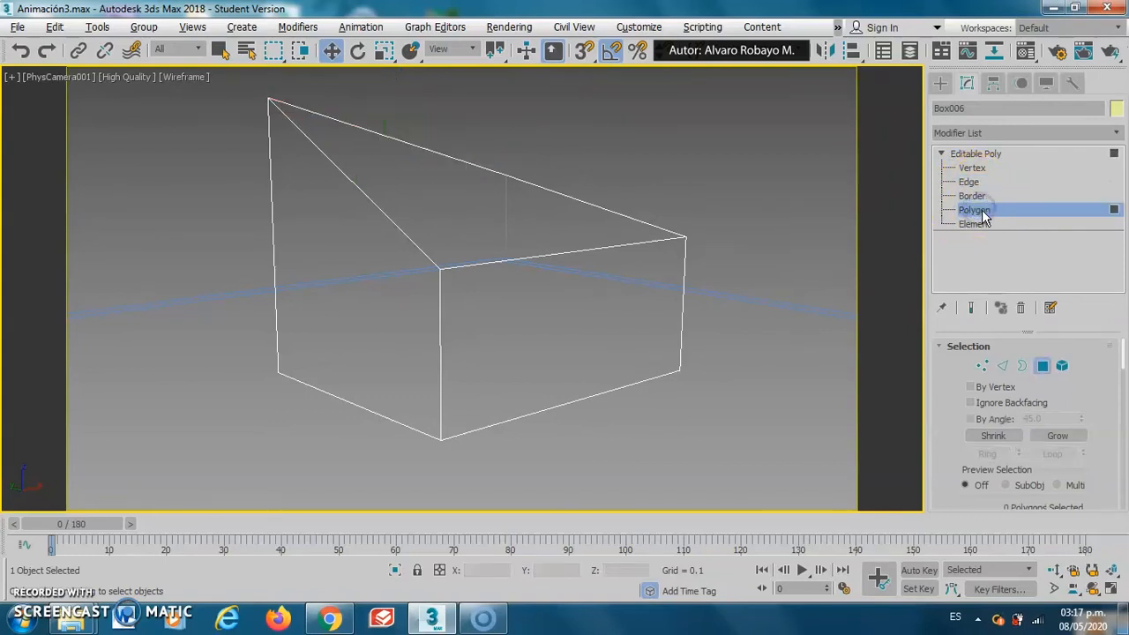
pyautogui.click(339, 223)
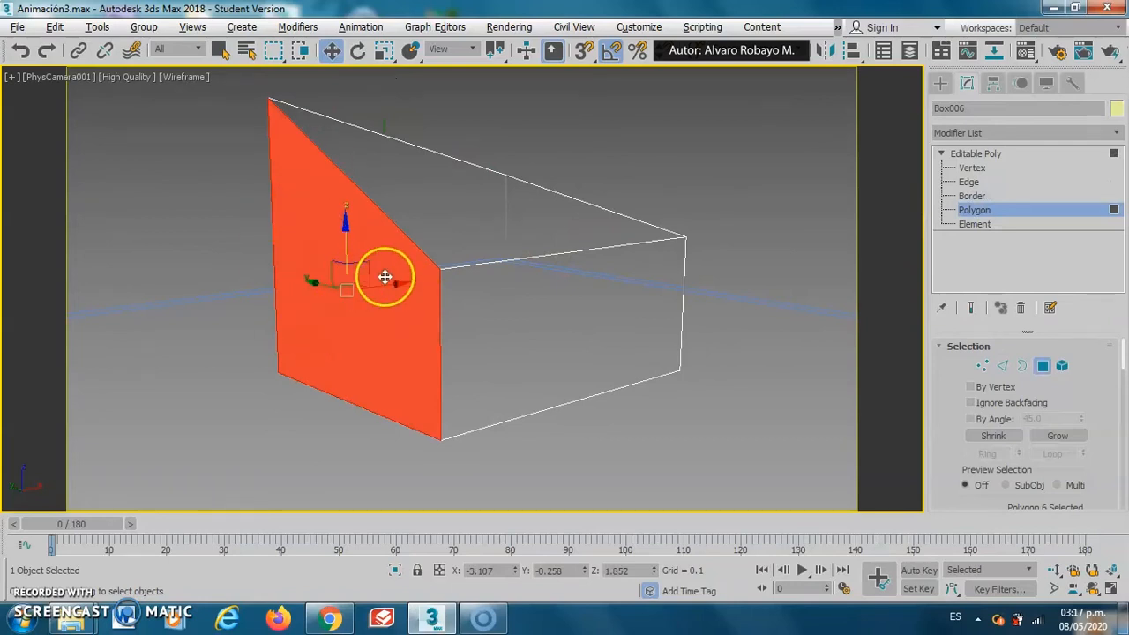
pyautogui.moveTo(393, 287); pyautogui.dragTo(296, 306)
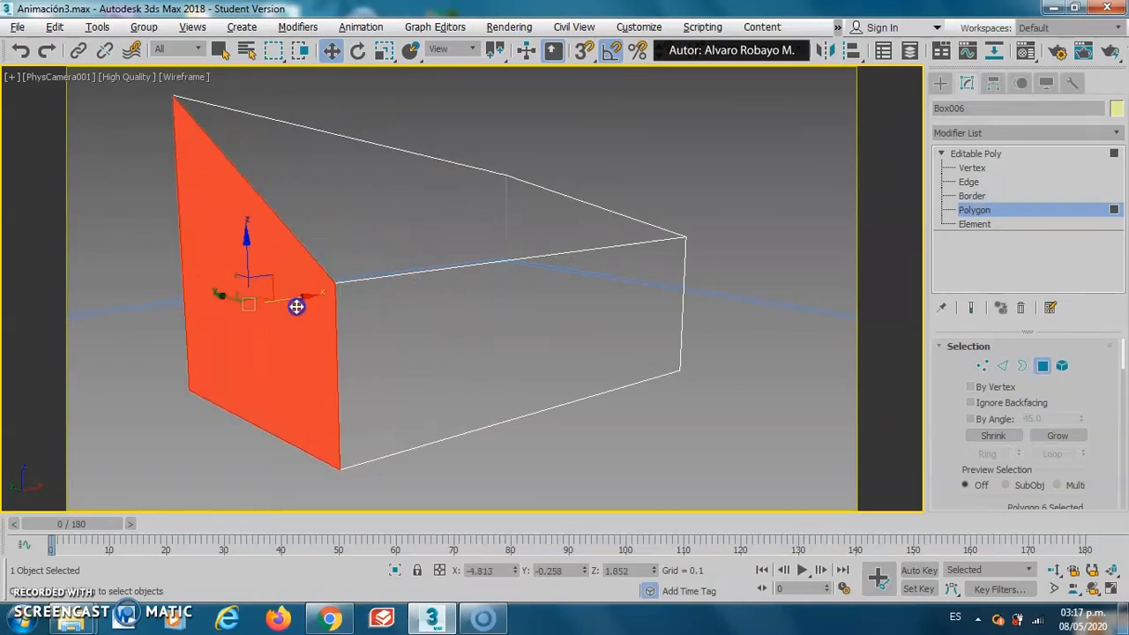
pyautogui.click(977, 214)
pyautogui.click(756, 171)
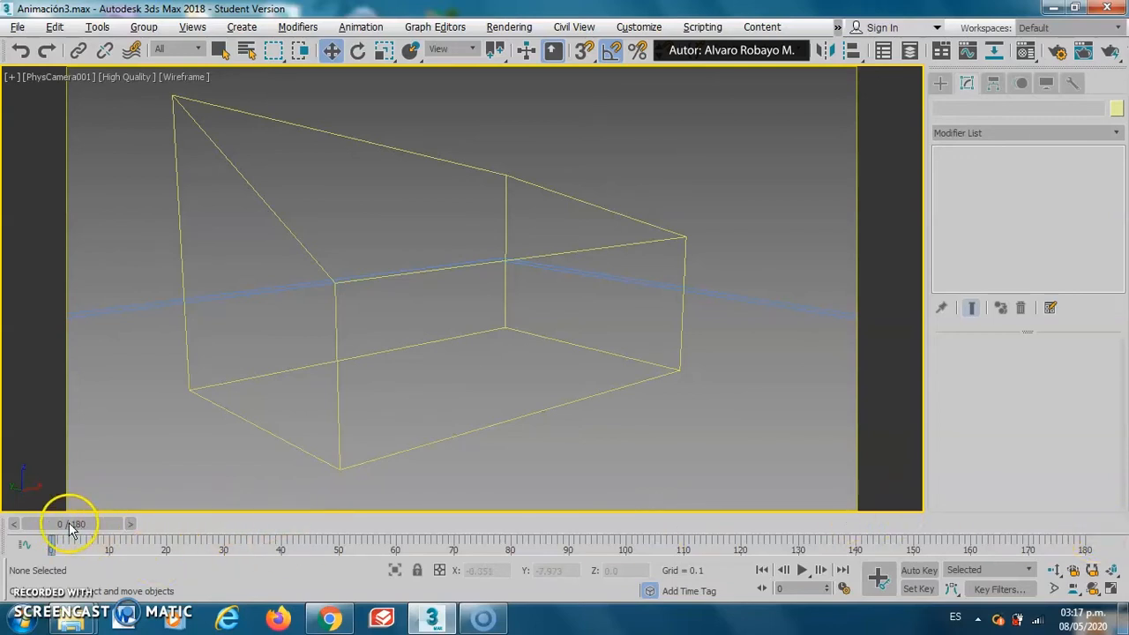
# With Auto Key on at frame 60, lower the box's raised corner vertex to about Z 2.475.
pyautogui.moveTo(76, 529); pyautogui.dragTo(408, 527)
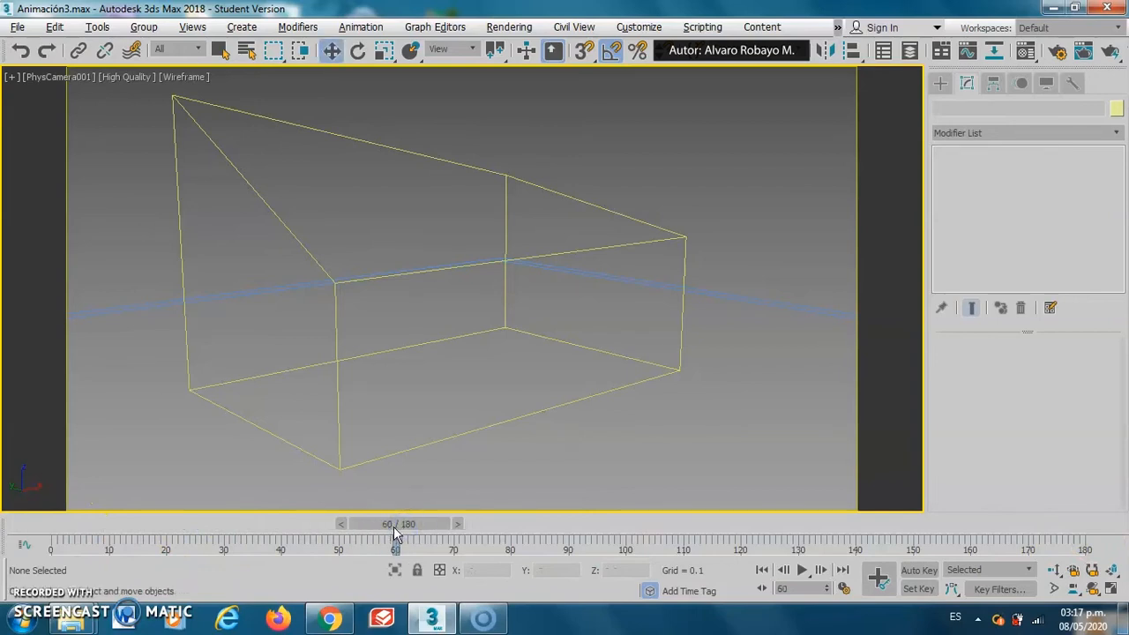
pyautogui.click(919, 570)
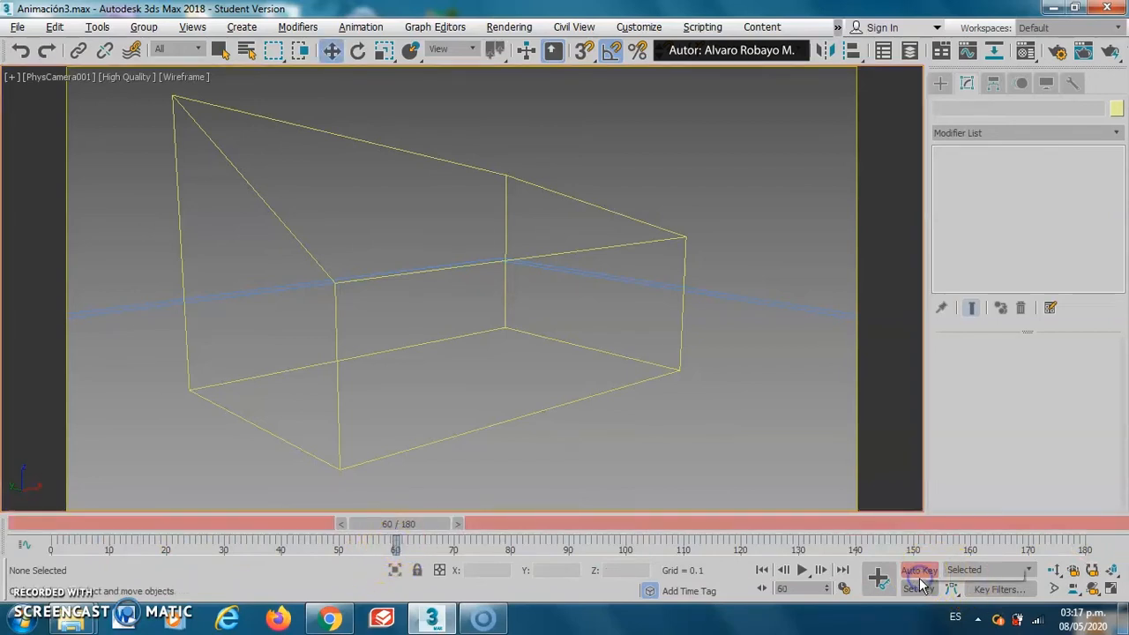
pyautogui.click(604, 208)
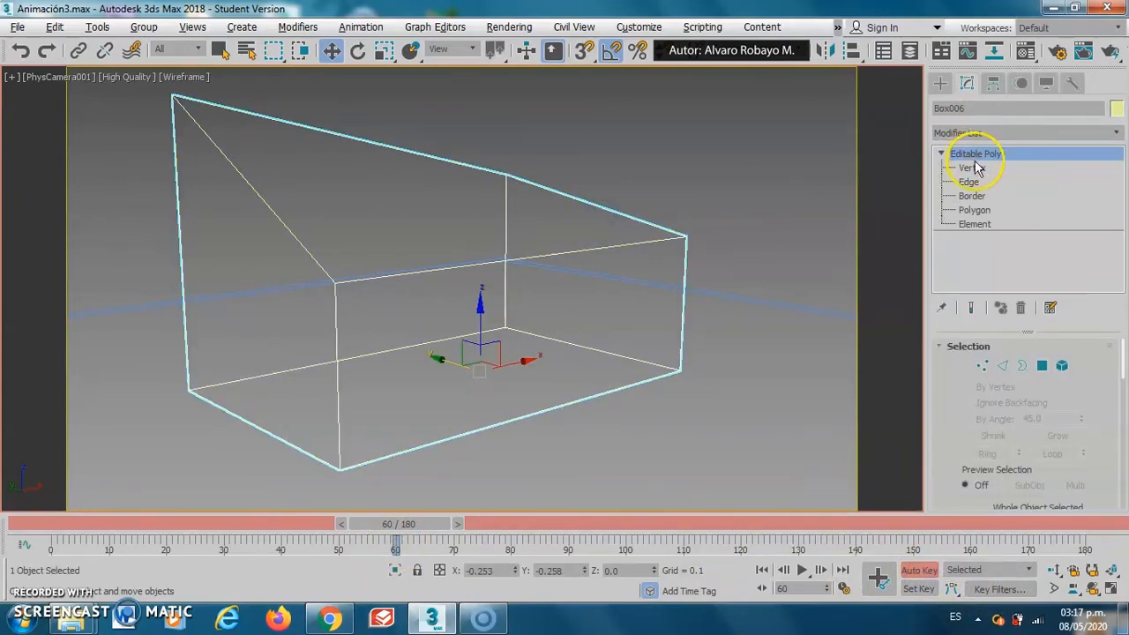
pyautogui.click(973, 169)
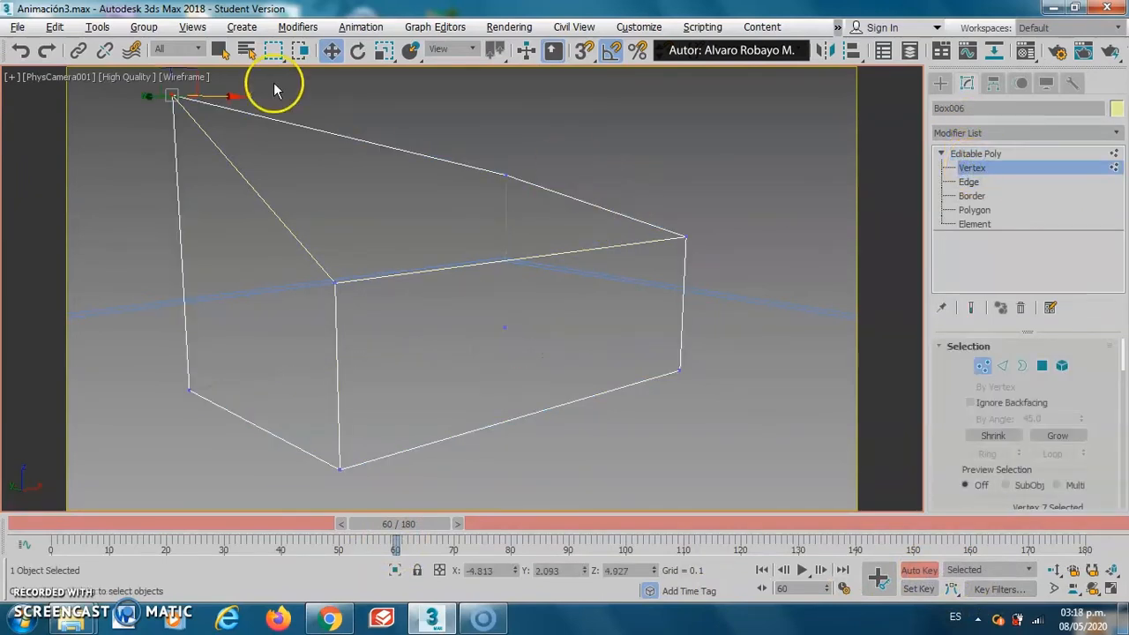
pyautogui.moveTo(162, 85); pyautogui.dragTo(179, 237)
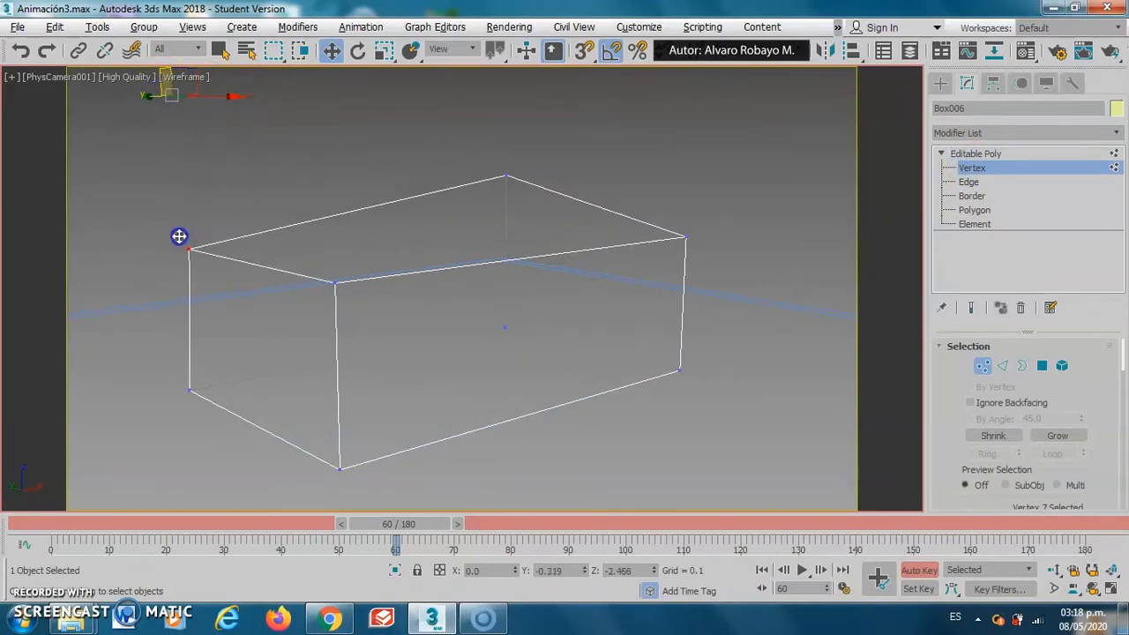
# Key the box's upper rear edge at frame 120, raised along Z to about 4.78.
pyautogui.moveTo(458, 525); pyautogui.dragTo(764, 529)
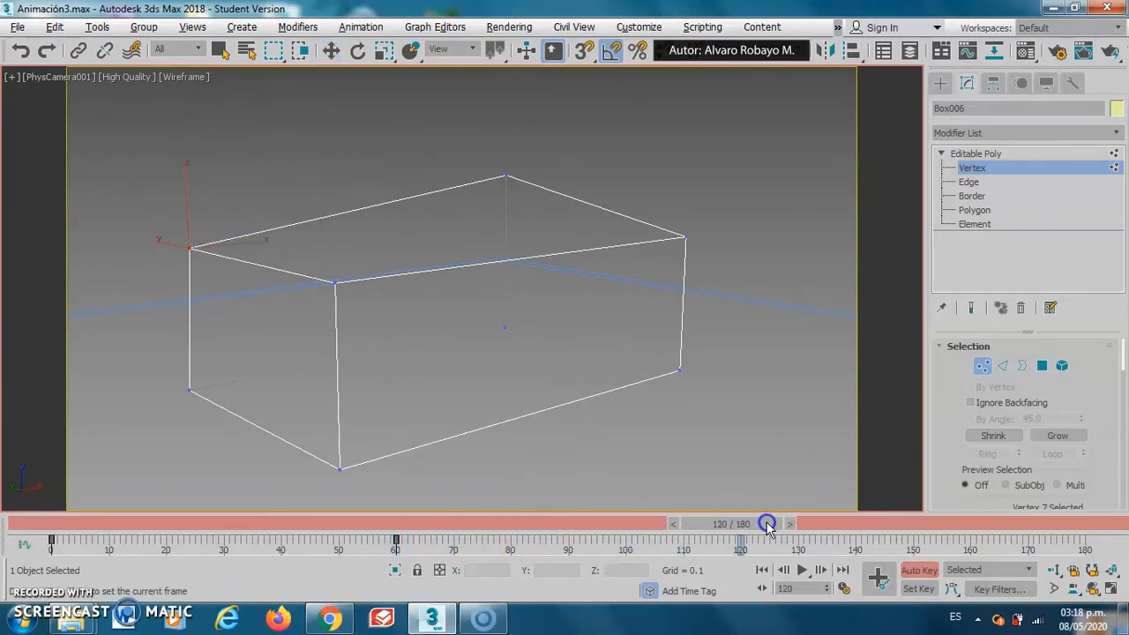
pyautogui.press('w')
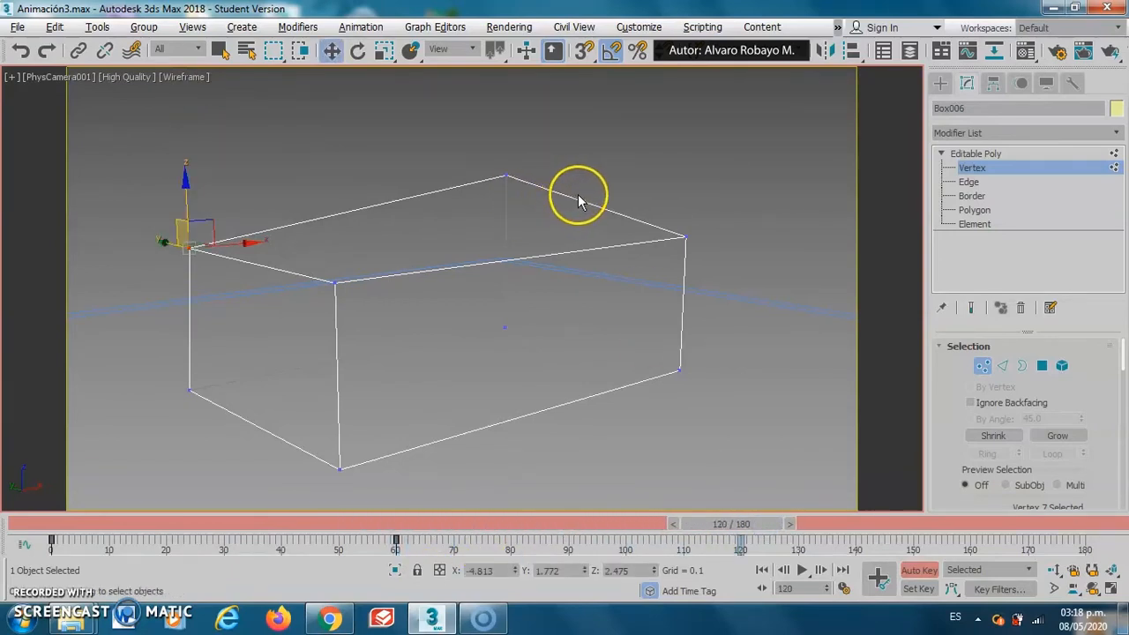
pyautogui.click(970, 182)
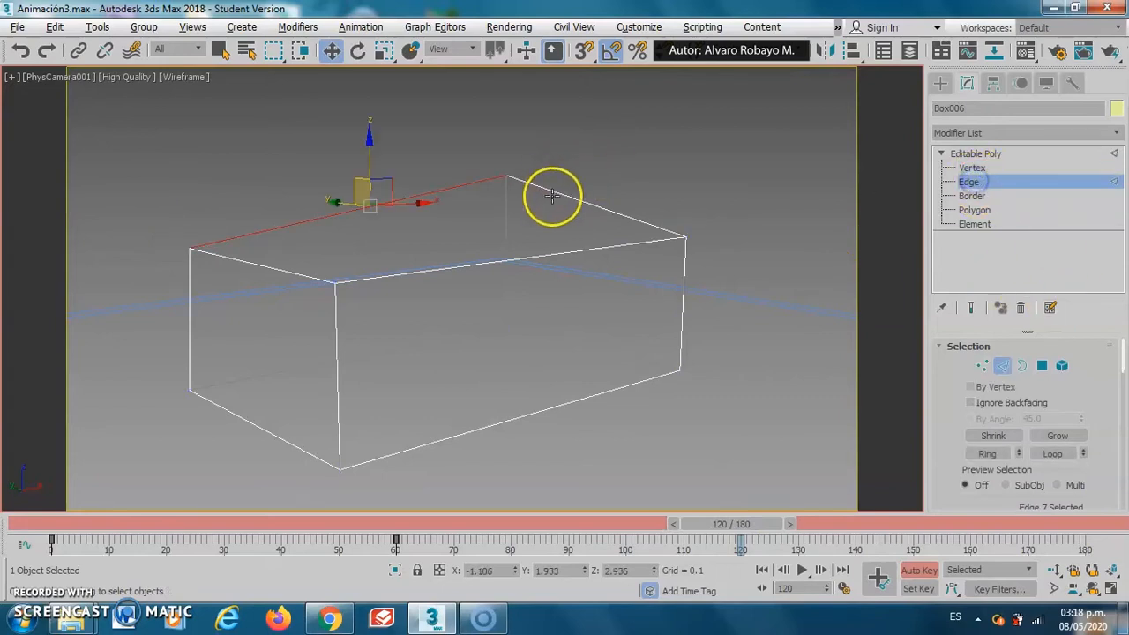
pyautogui.moveTo(364, 167); pyautogui.dragTo(351, 60)
# Key the box's front polygon at frame 180, moved outward along Y to about -4.481, and turn off Auto Key.
pyautogui.moveTo(746, 527); pyautogui.dragTo(1094, 536)
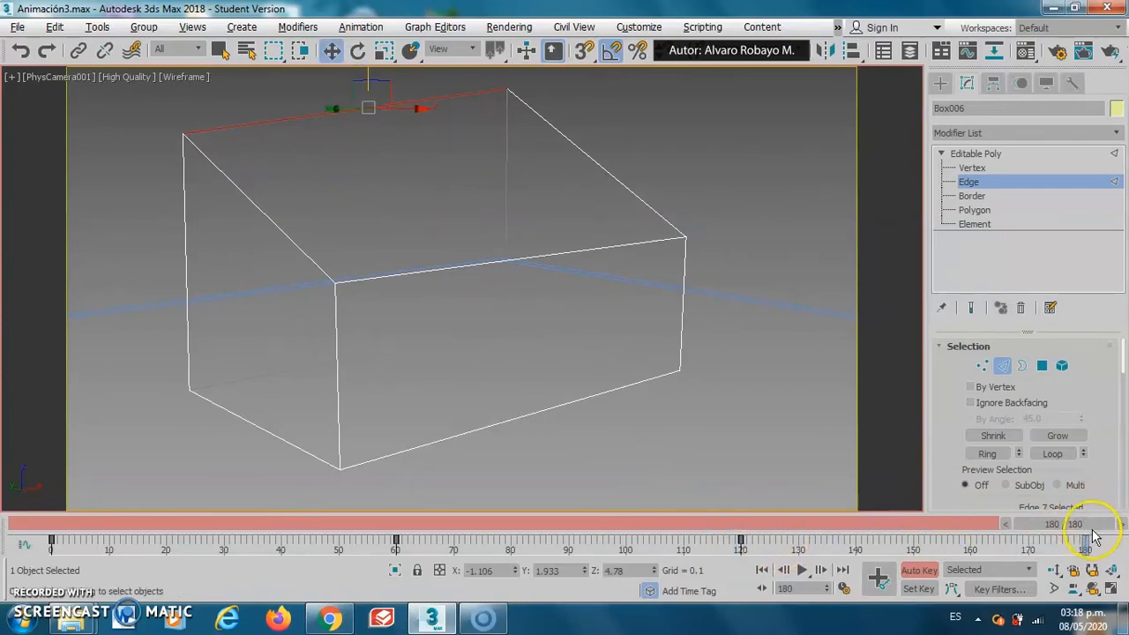
pyautogui.click(974, 210)
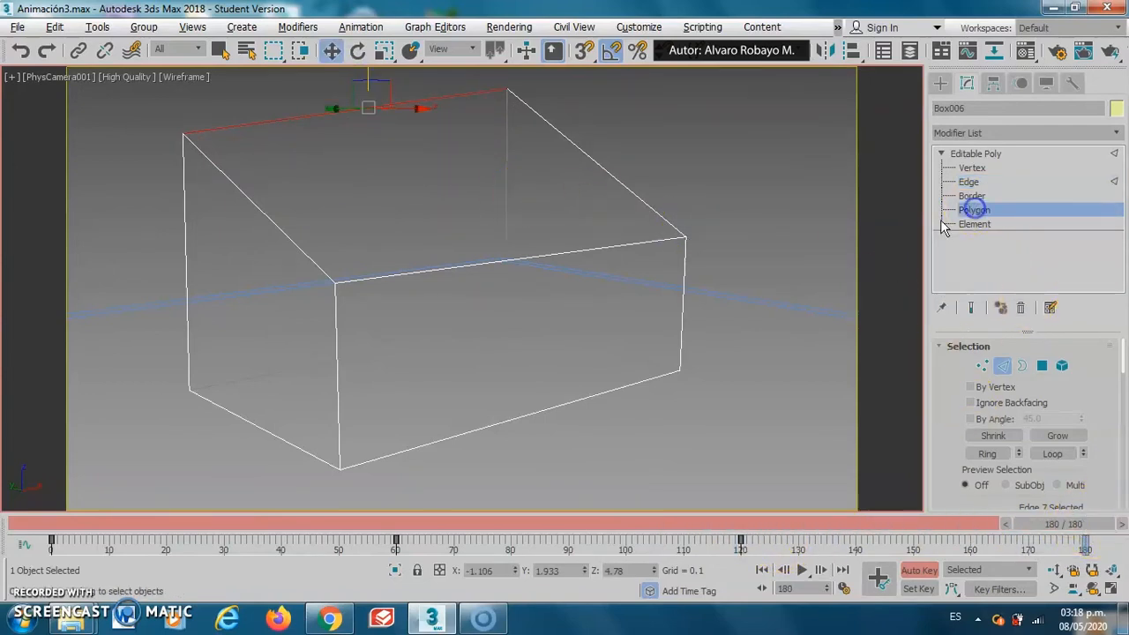
pyautogui.click(471, 298)
pyautogui.click(353, 327)
pyautogui.click(522, 329)
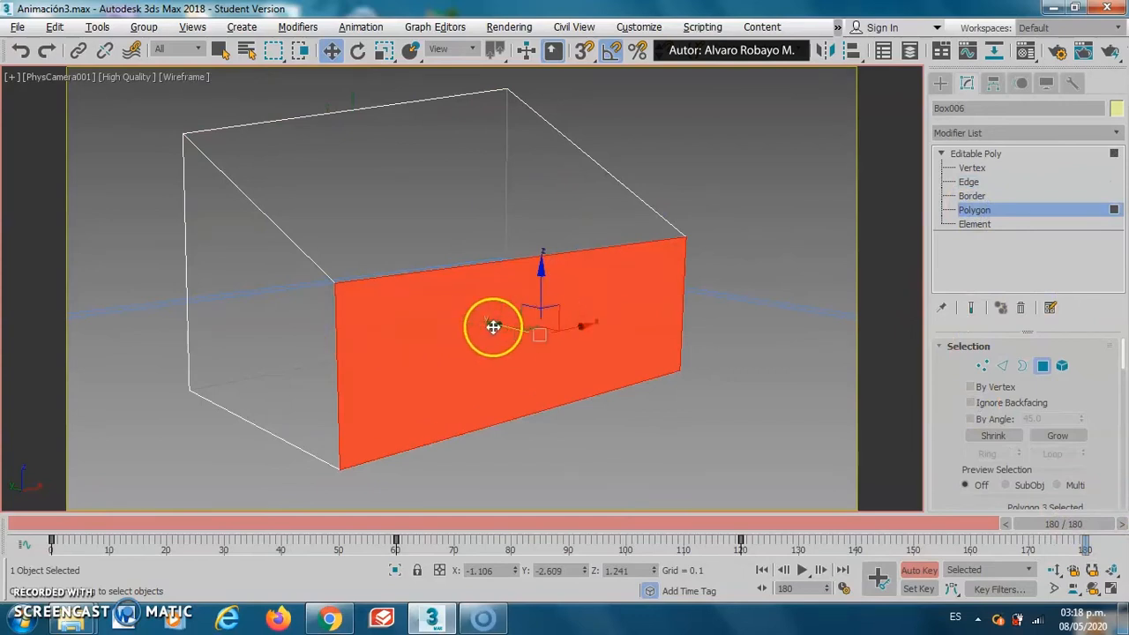
pyautogui.moveTo(494, 325); pyautogui.dragTo(587, 361)
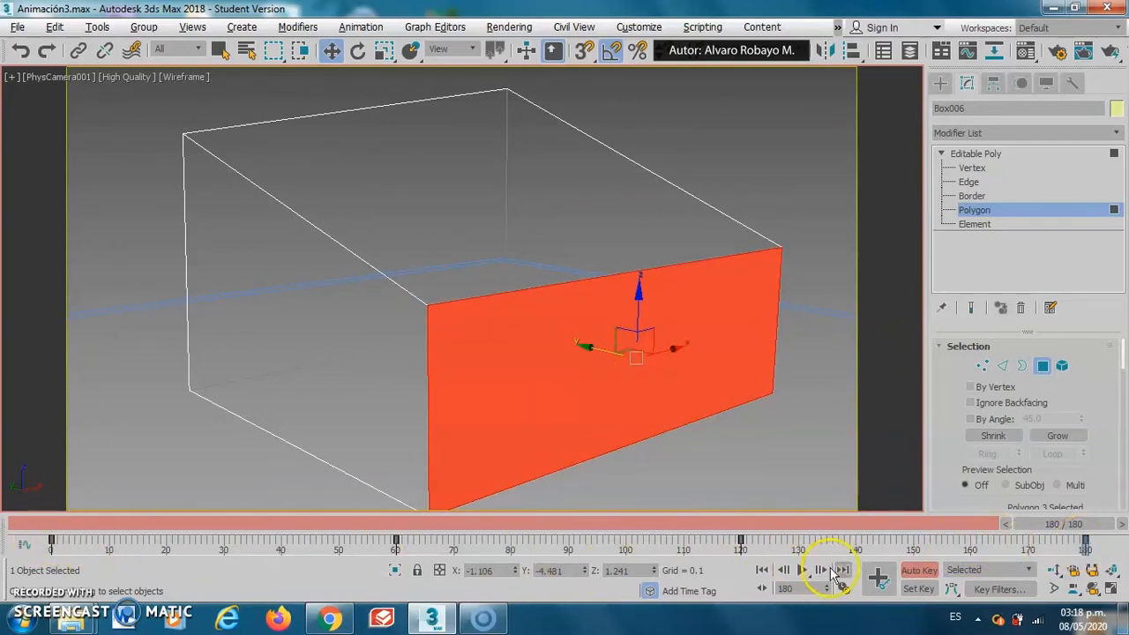
pyautogui.click(928, 571)
# Return to frame 0 and display the deselected box with Default Shading.
pyautogui.moveTo(1063, 524); pyautogui.dragTo(53, 524)
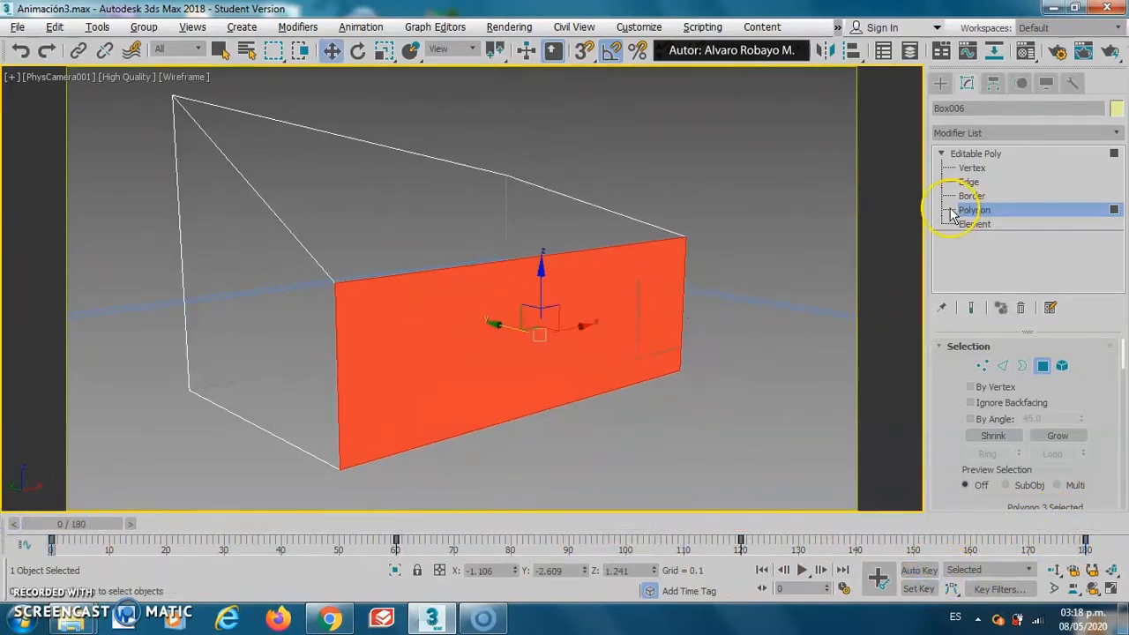
pyautogui.click(854, 190)
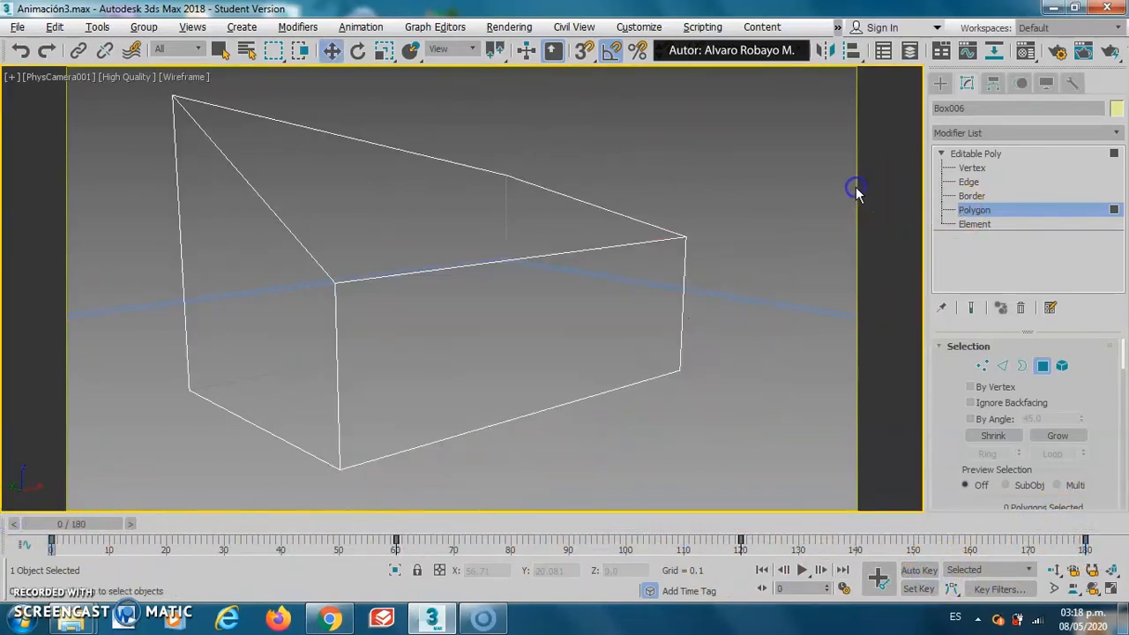
pyautogui.click(976, 212)
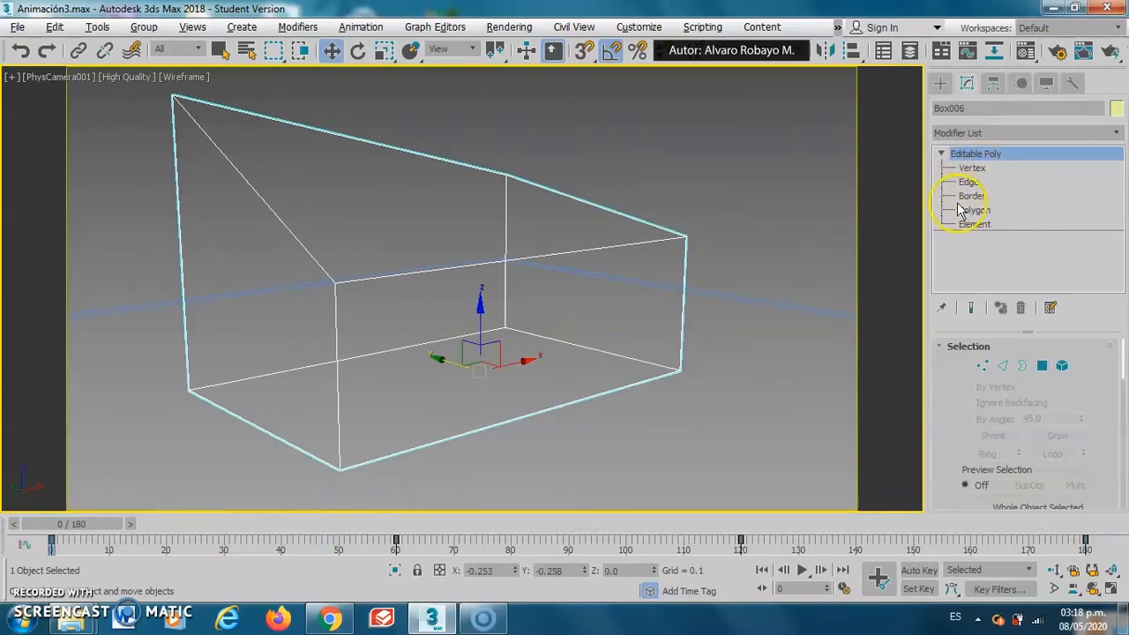
pyautogui.click(793, 176)
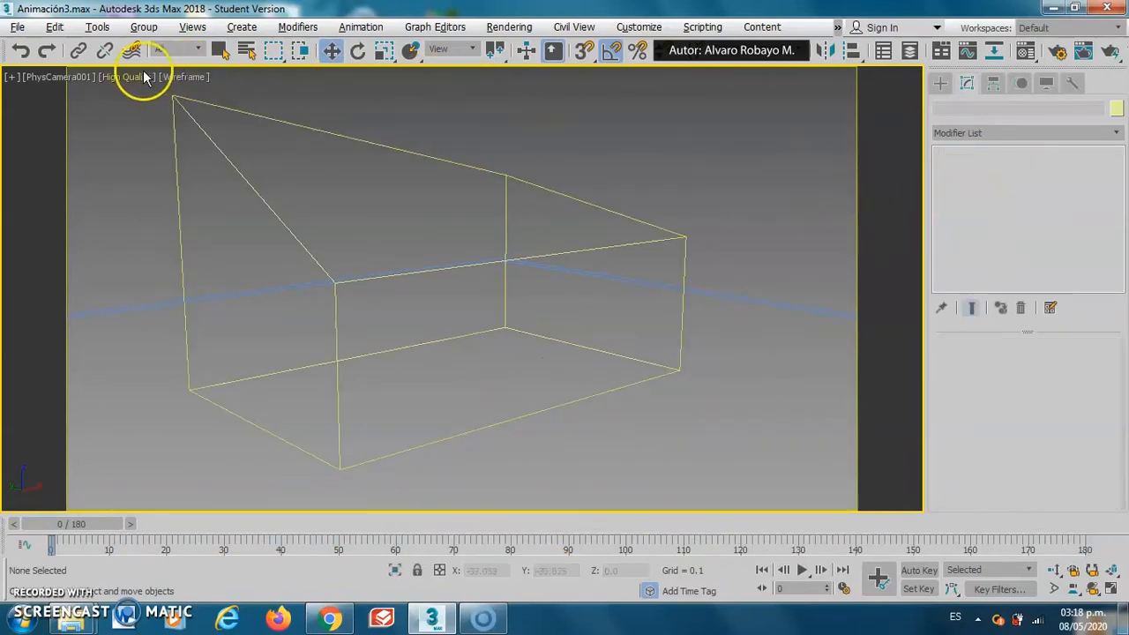
pyautogui.click(184, 77)
pyautogui.click(231, 94)
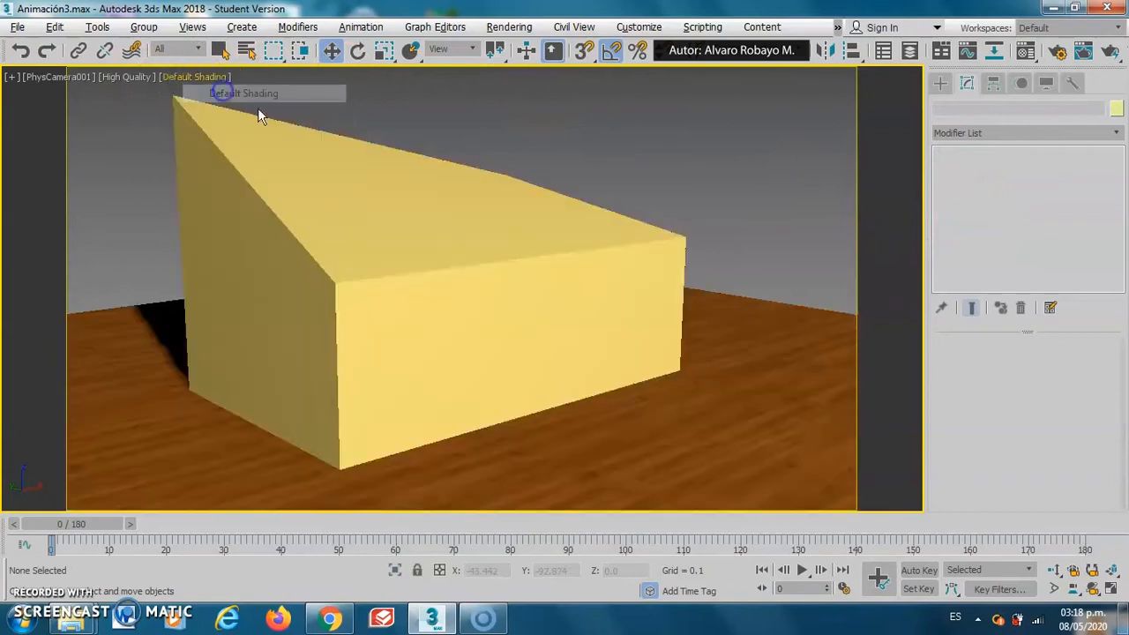
# Play back the box's deformation animation, stop it, and return to frame 0.
pyautogui.click(799, 570)
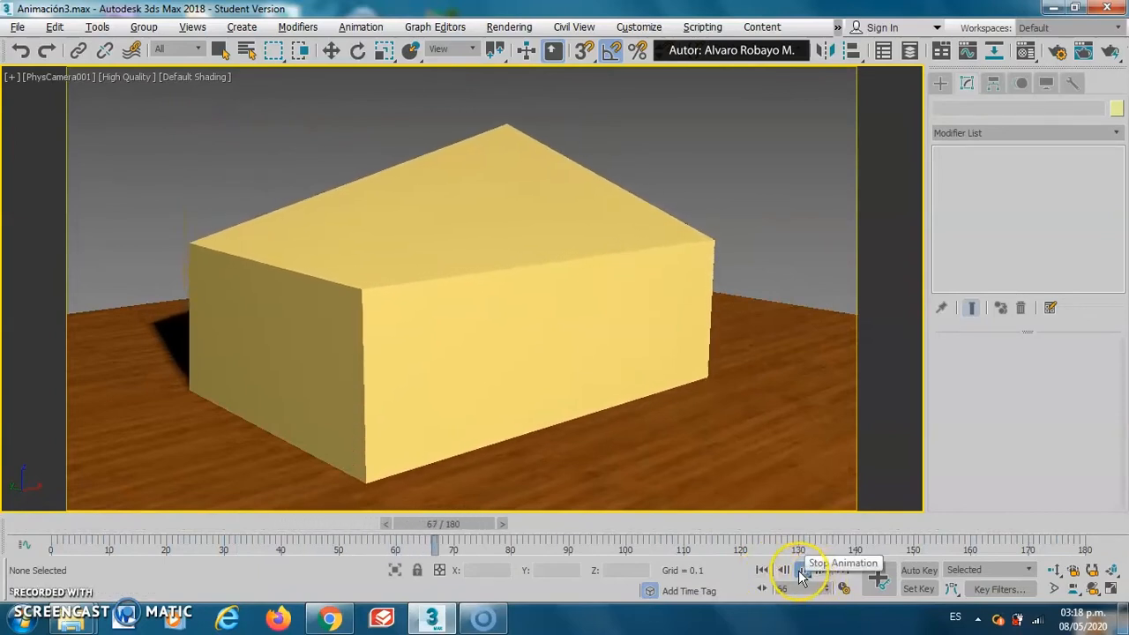
pyautogui.click(801, 572)
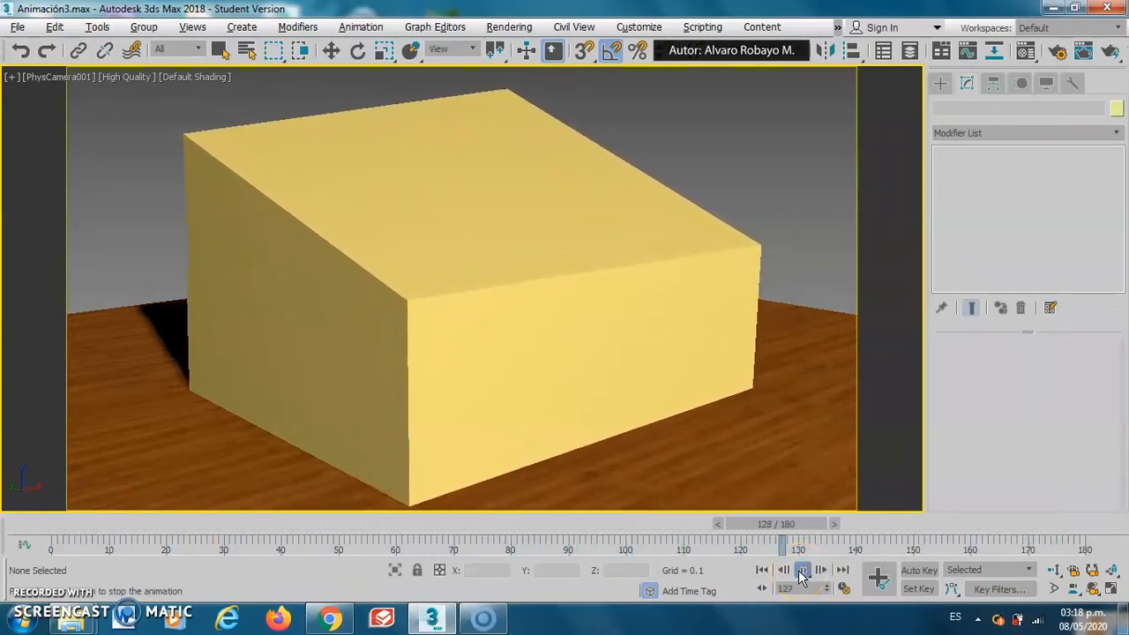
pyautogui.moveTo(768, 523); pyautogui.dragTo(76, 529)
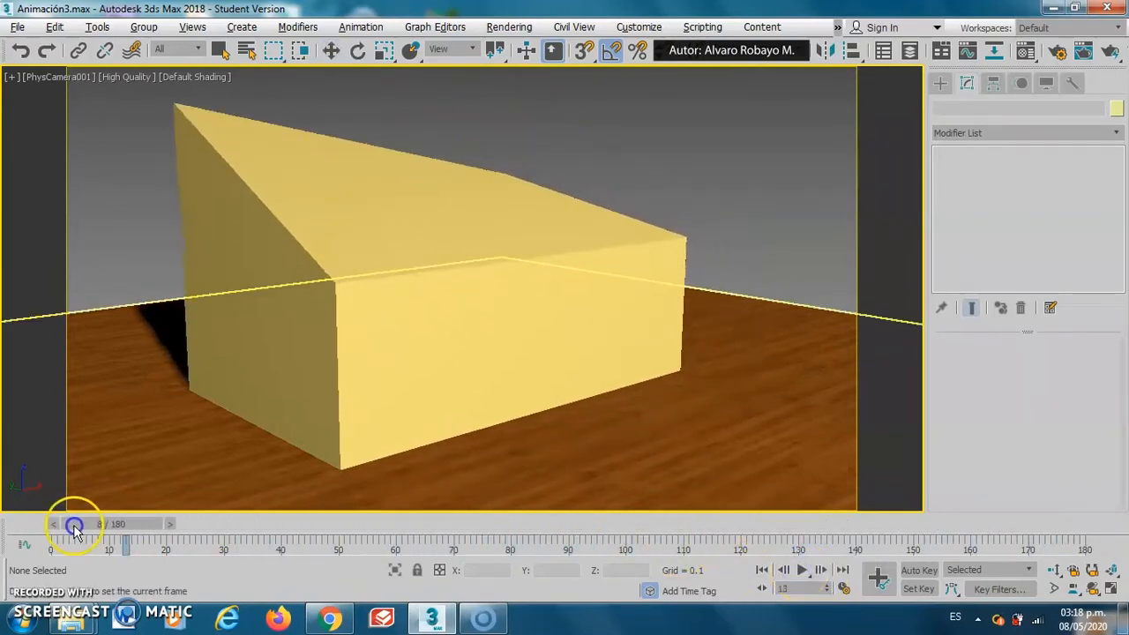
# Delete the animated box and create a sphere of about 1.43 radius near the middle of the wooden floor.
pyautogui.click(408, 187)
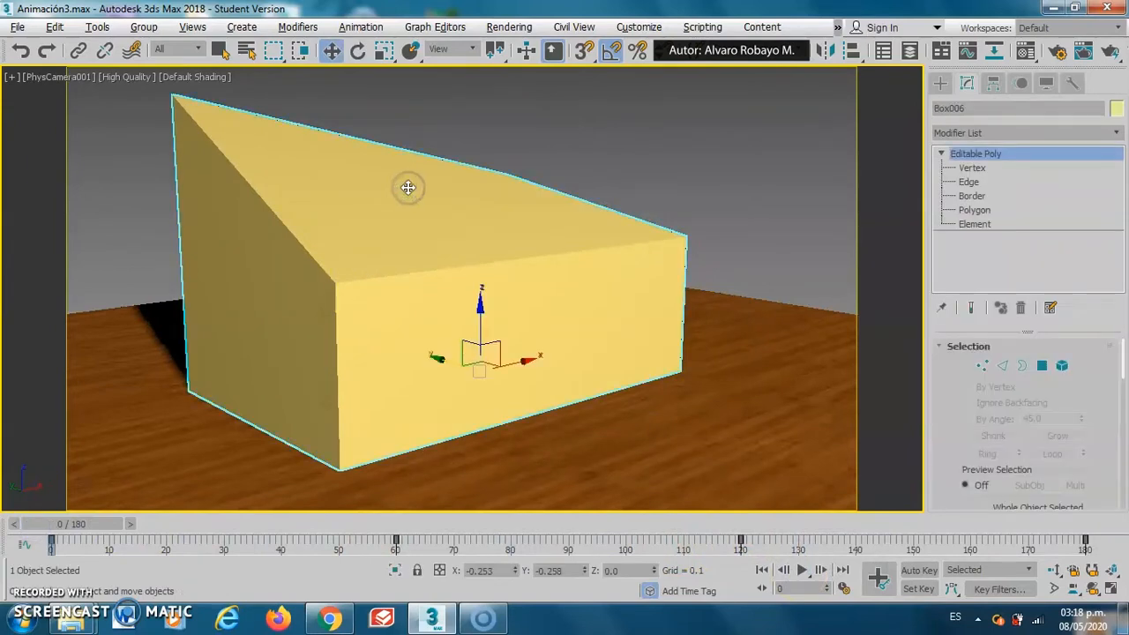
pyautogui.press('Delete')
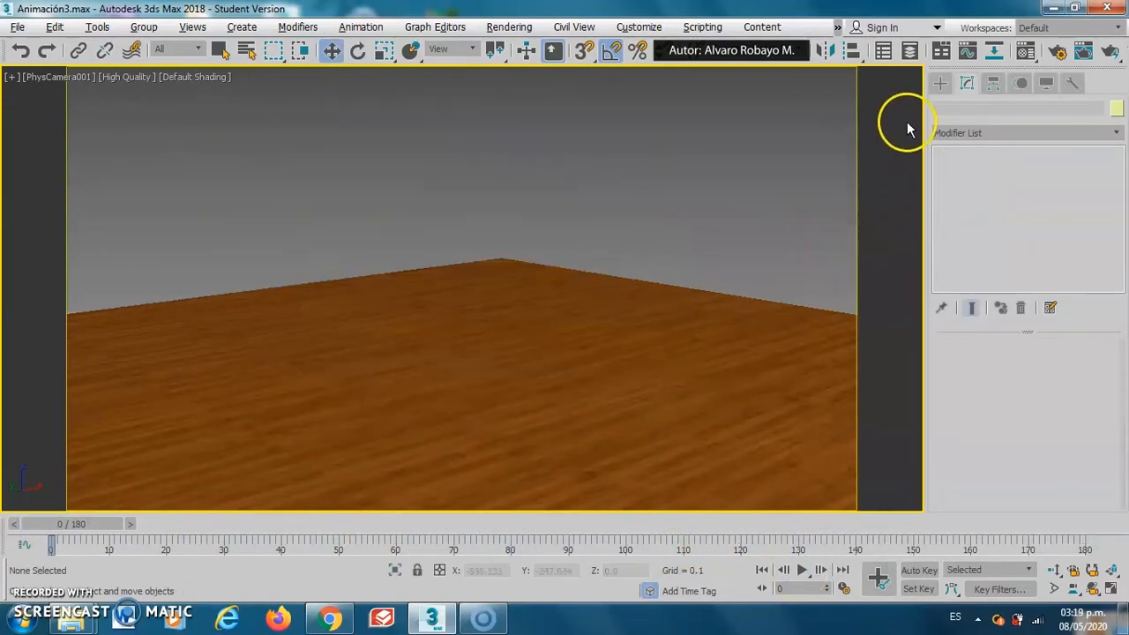
pyautogui.click(940, 82)
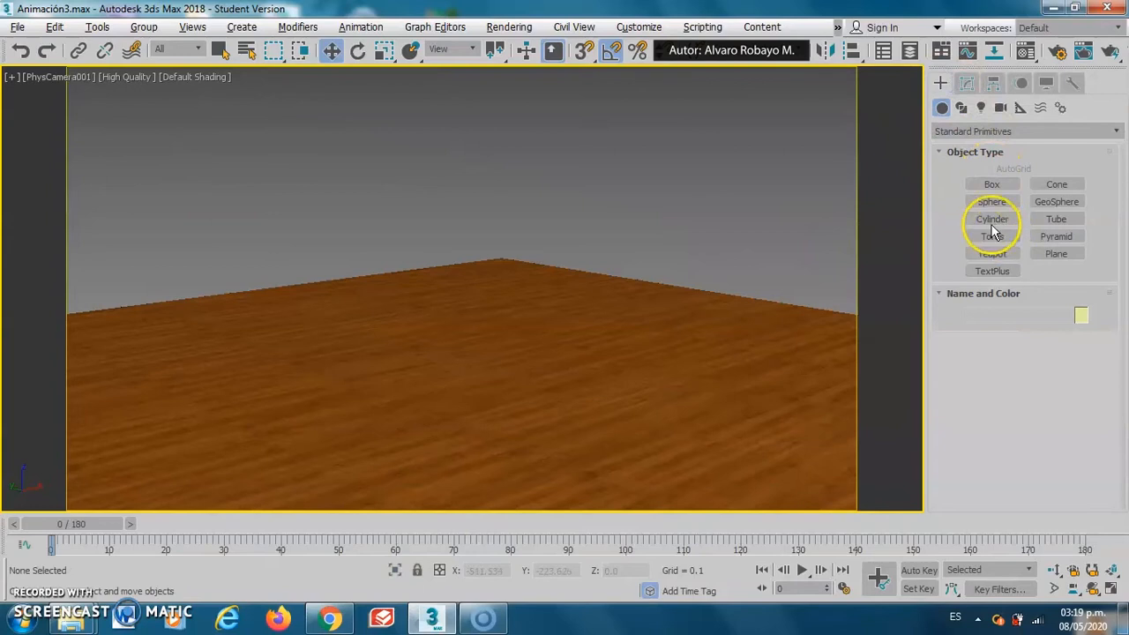
pyautogui.click(992, 202)
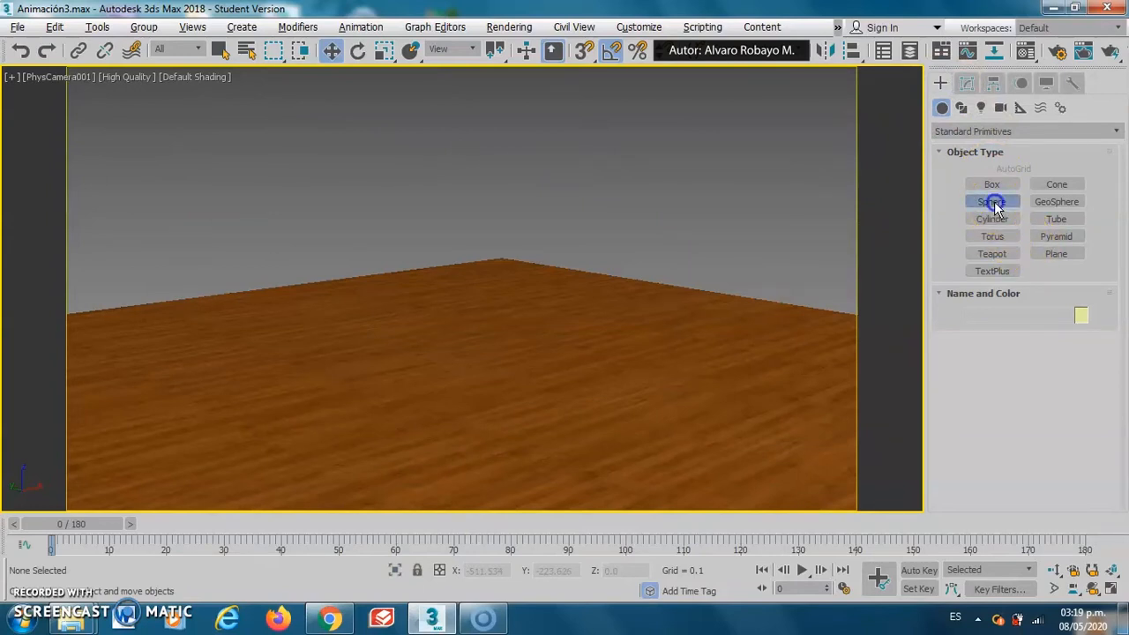
pyautogui.moveTo(486, 345); pyautogui.dragTo(551, 372)
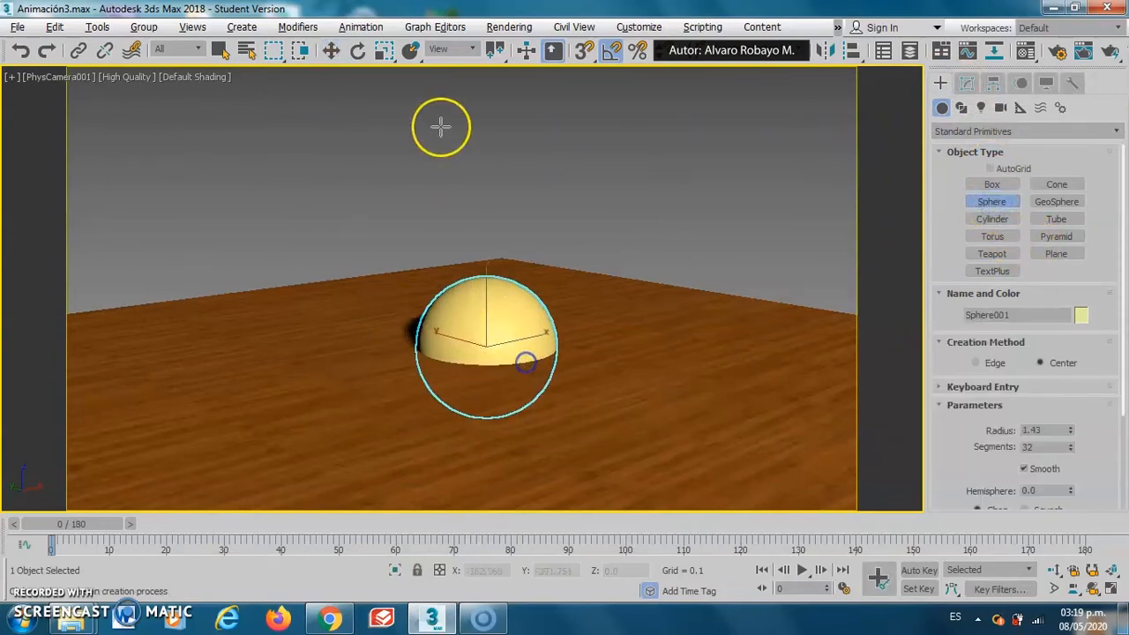
# Raise the sphere along Z to about 1.903 so it rests on the floor, and set its radius to 1.5.
pyautogui.click(330, 51)
pyautogui.moveTo(487, 294); pyautogui.dragTo(487, 204)
pyautogui.click(967, 82)
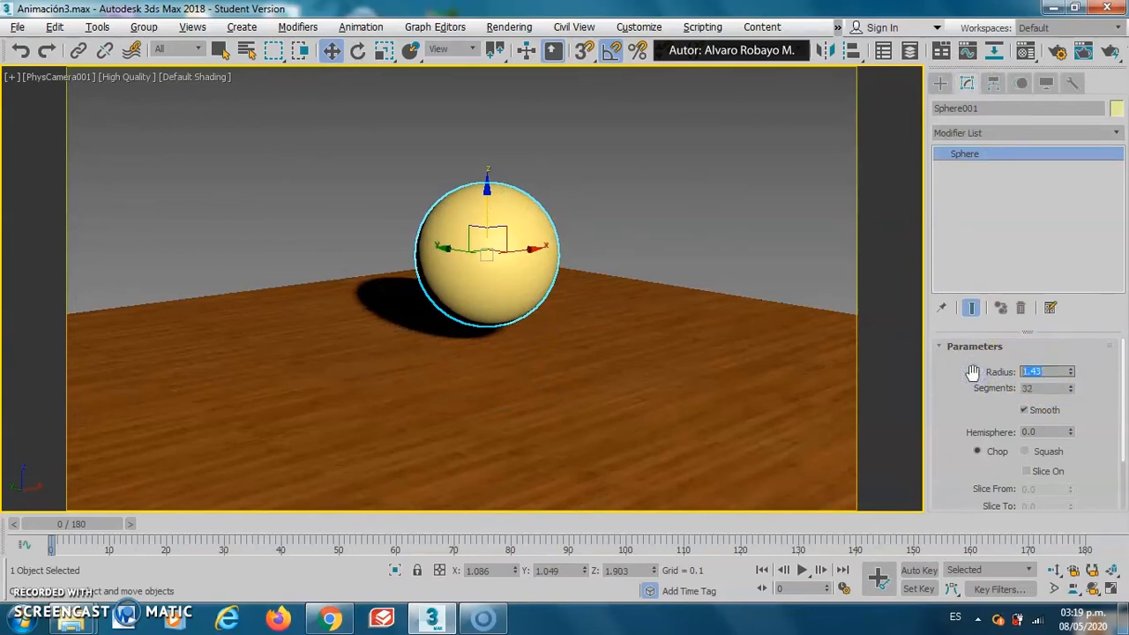
pyautogui.write('5')
pyautogui.press('Return')
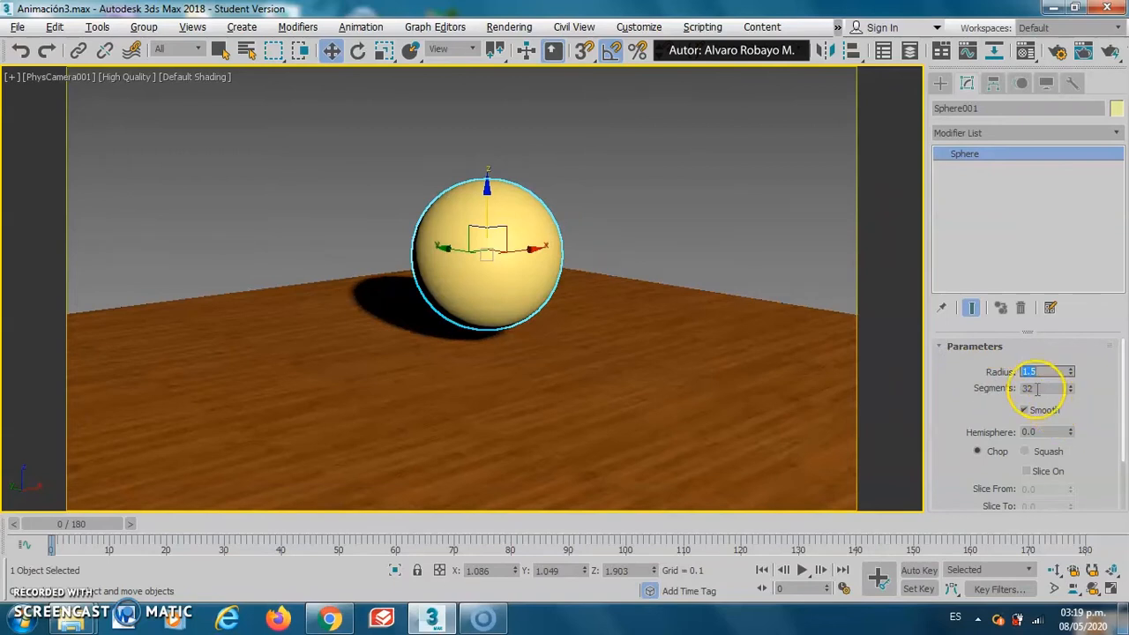
# Display the viewport with Wireframe Override and reduce the sphere's segments to 19.
pyautogui.click(187, 77)
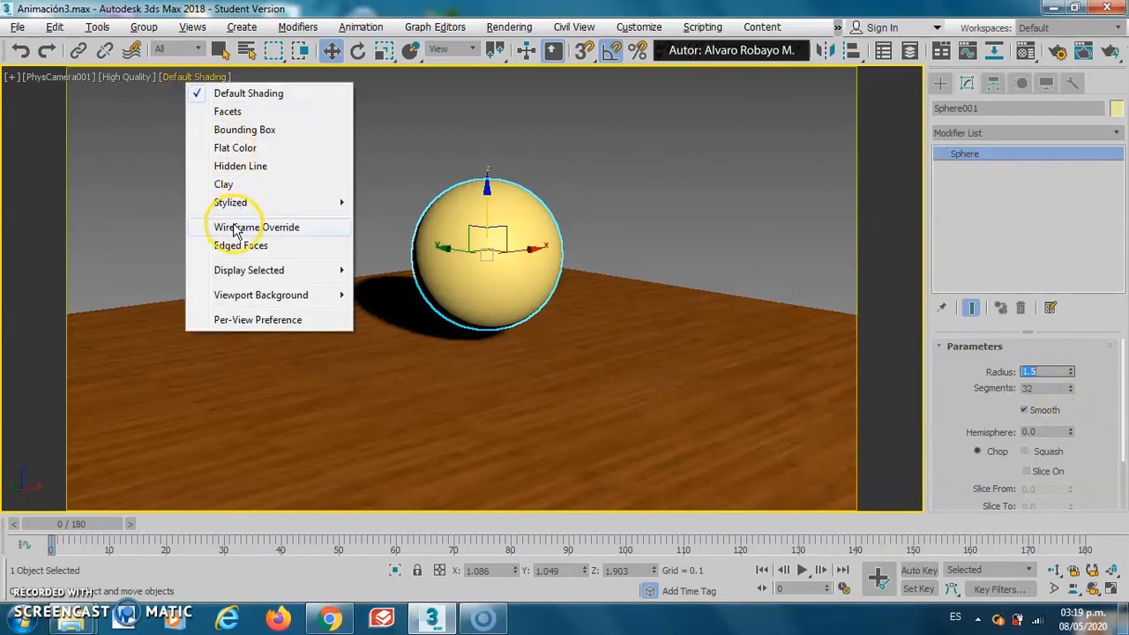
pyautogui.click(233, 226)
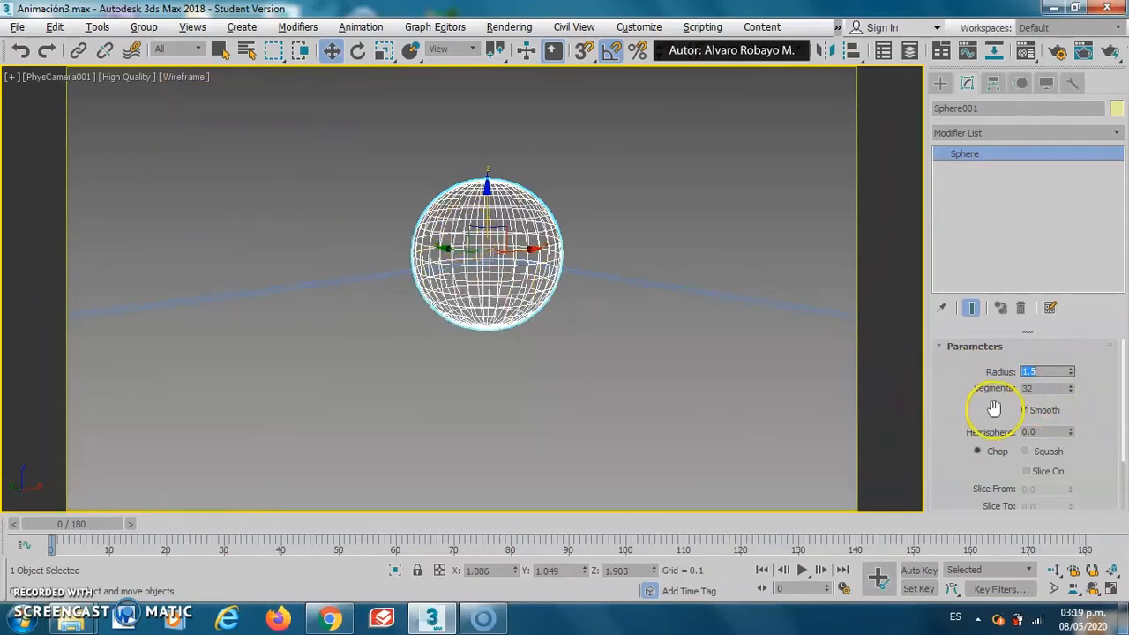
pyautogui.click(1071, 392)
pyautogui.click(1071, 392)
pyautogui.click(1070, 391)
pyautogui.click(1071, 392)
pyautogui.click(1071, 392)
pyautogui.click(1071, 392)
pyautogui.click(1071, 391)
pyautogui.click(1071, 392)
pyautogui.click(1071, 391)
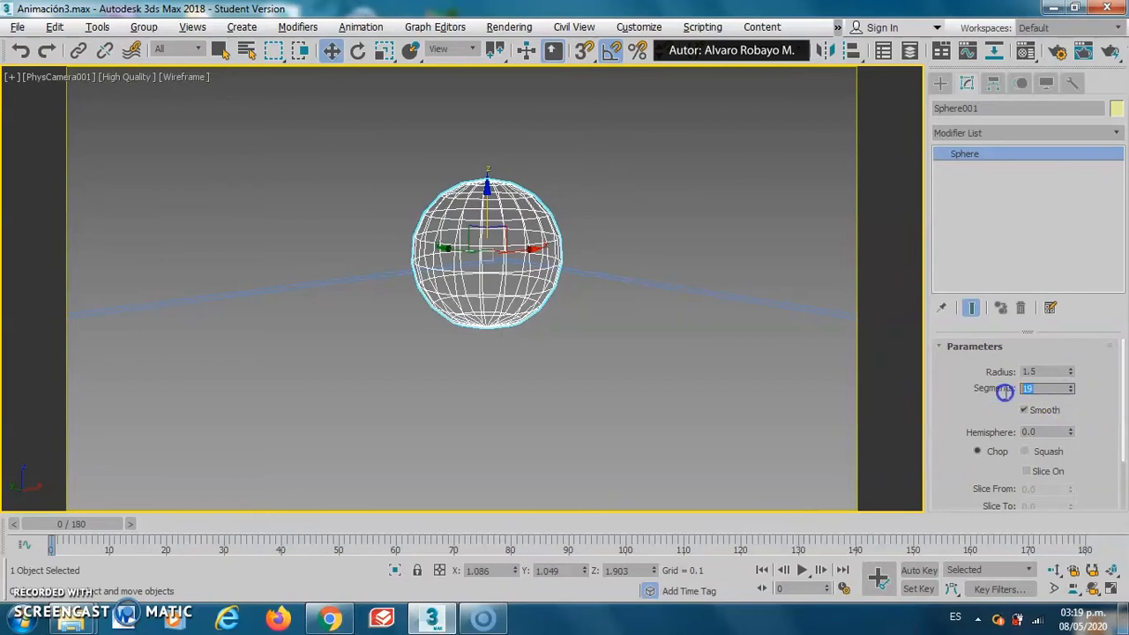
# Set the sphere's segments to 6, and raise them gradually to 18.
pyautogui.write('6')
pyautogui.press('Return')
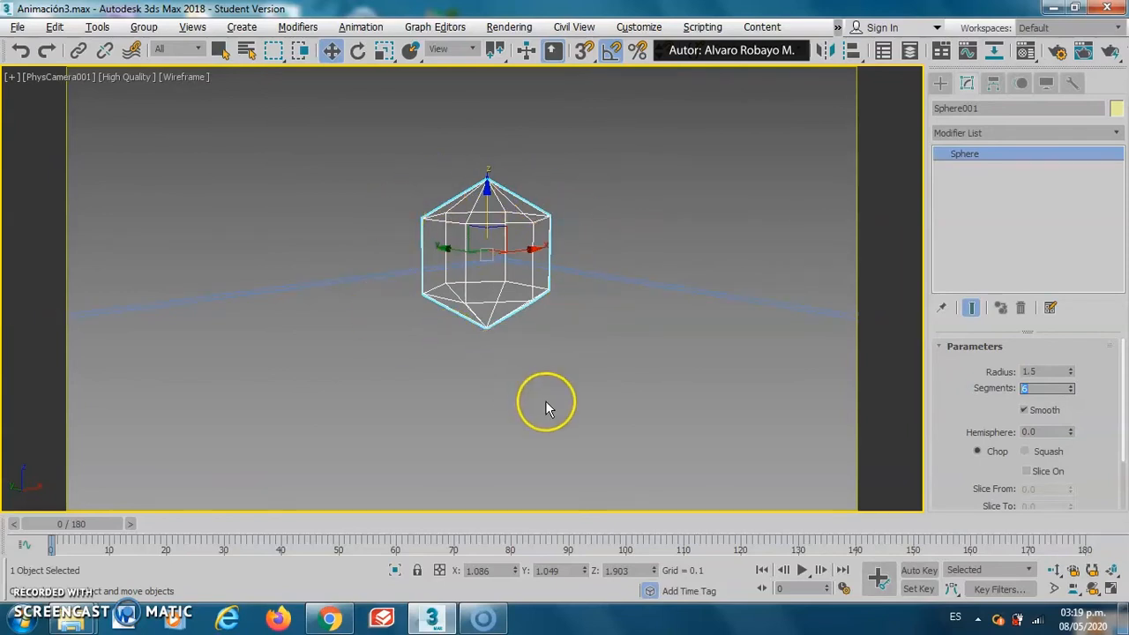
pyautogui.click(1072, 386)
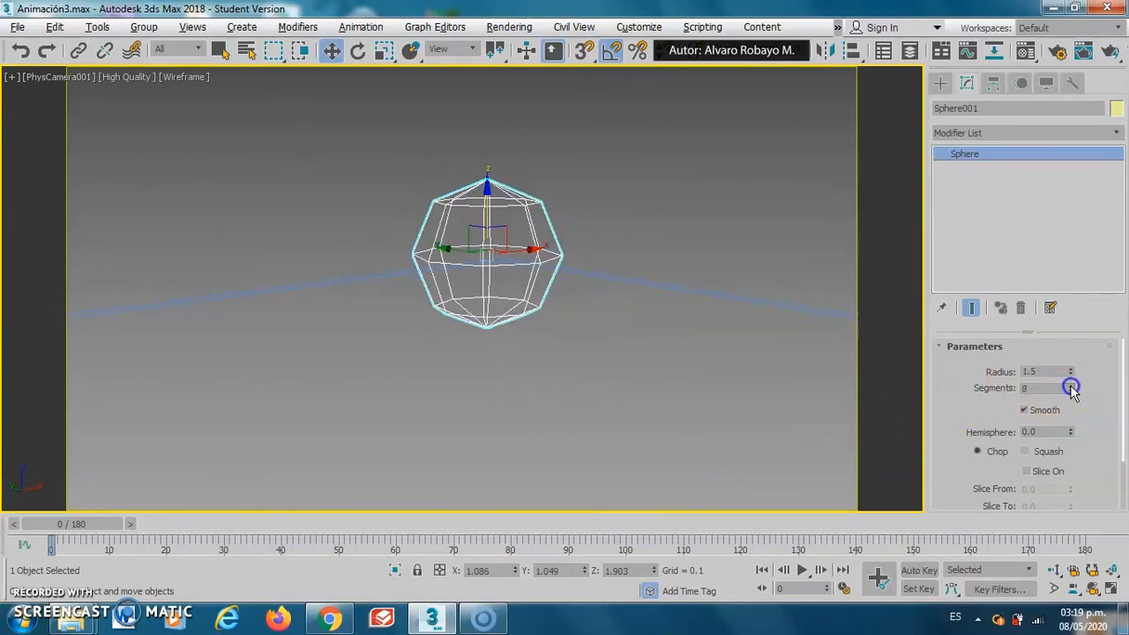
pyautogui.moveTo(1072, 387); pyautogui.dragTo(1074, 389)
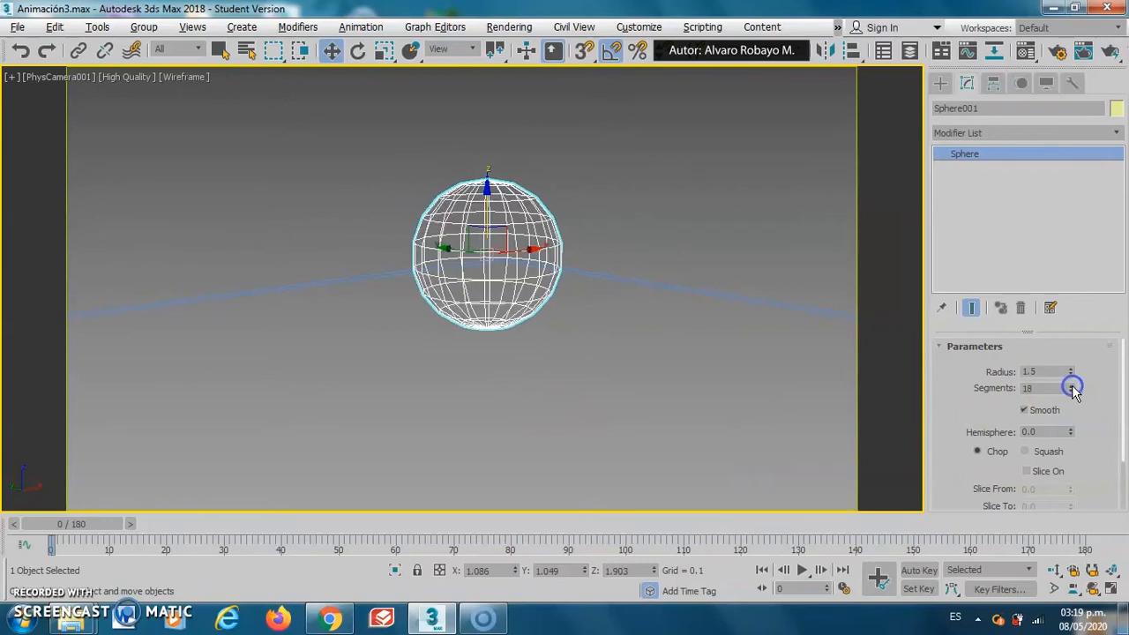
# Try 64 segments on the sphere, and set the segment count back to 32.
pyautogui.doubleClick(1041, 387)
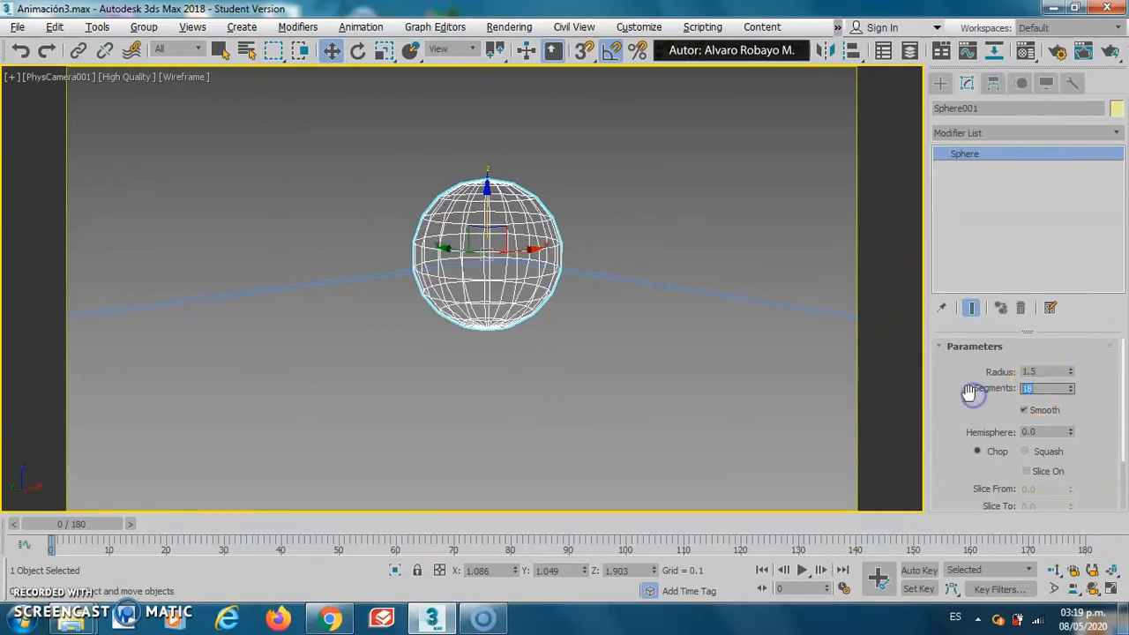
pyautogui.write('64')
pyautogui.press('Return')
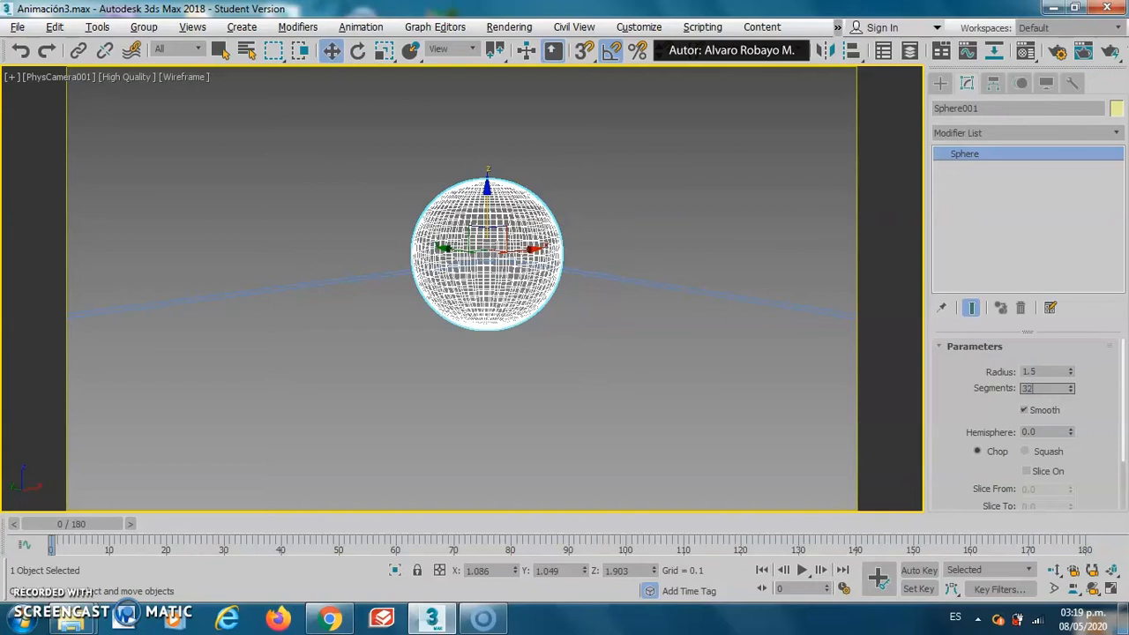
pyautogui.press('Return')
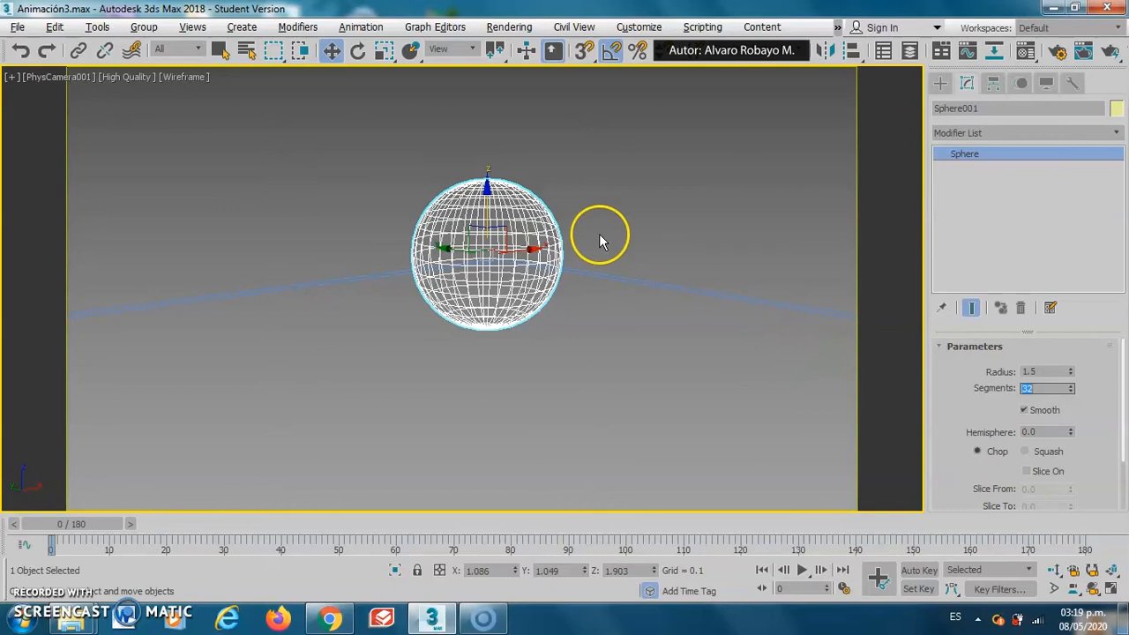
pyautogui.click(969, 410)
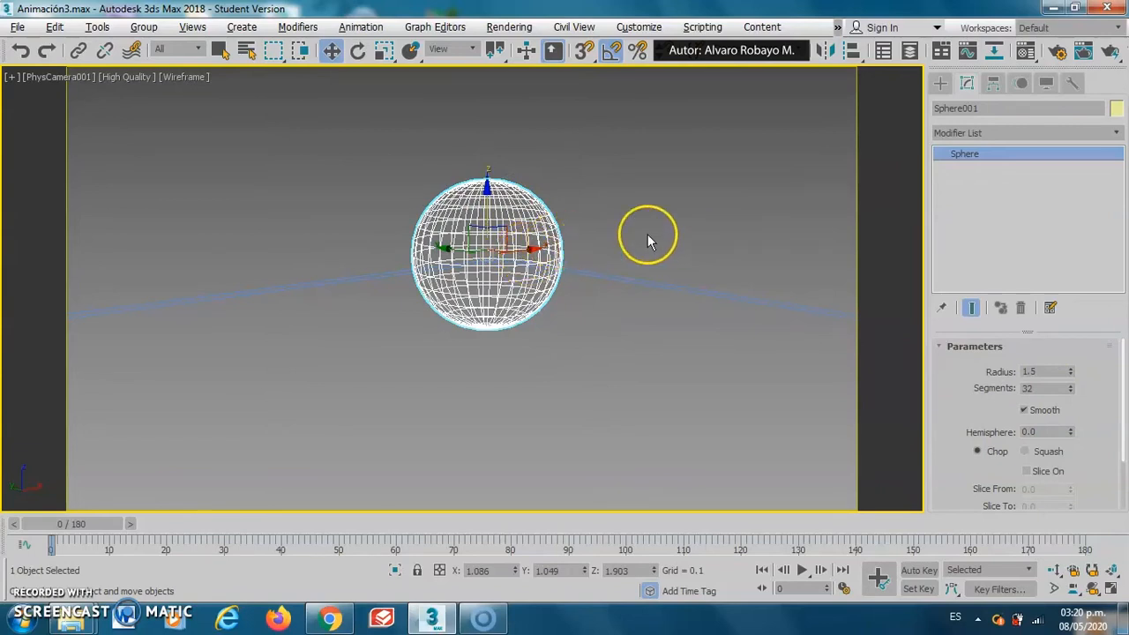
# Apply a Noise modifier to the sphere and display the viewport with Default Shading.
pyautogui.click(962, 83)
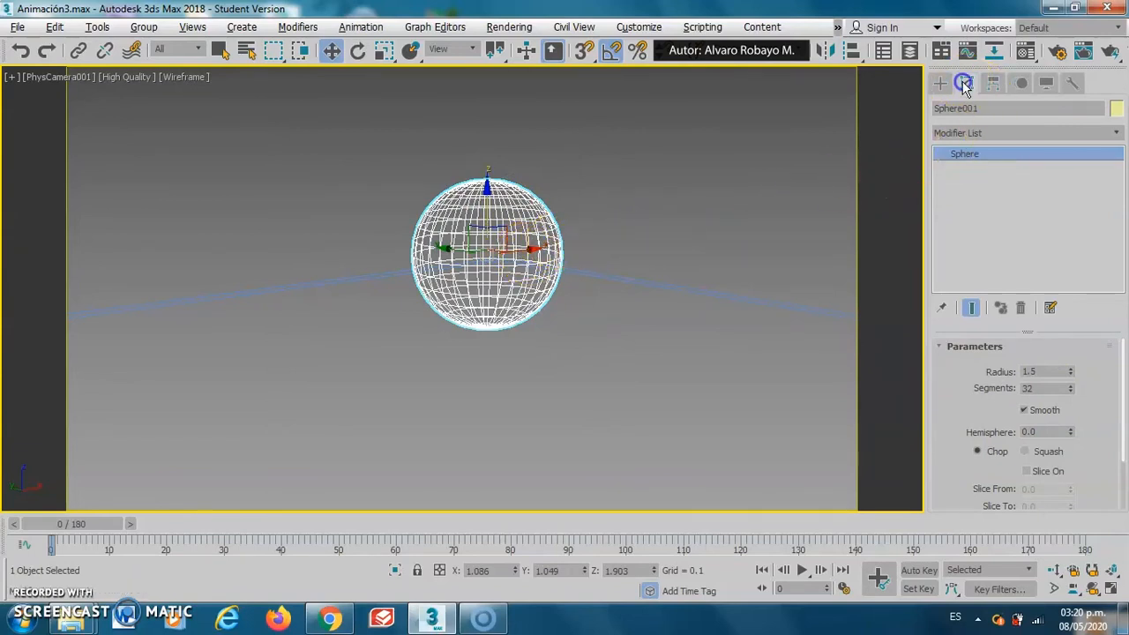
pyautogui.click(985, 133)
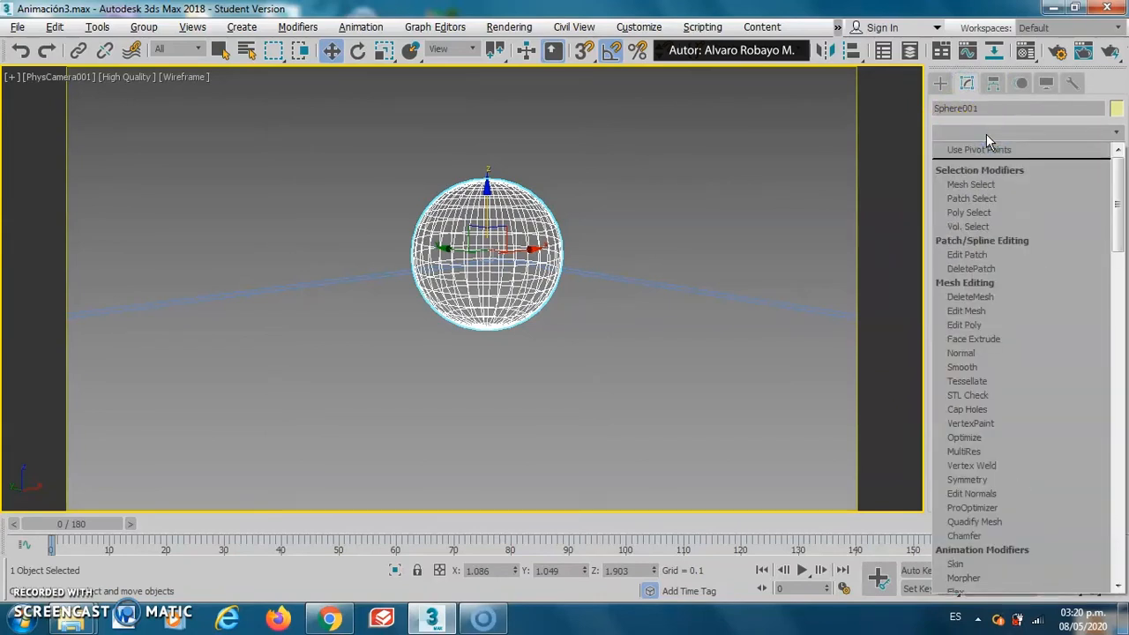
pyautogui.write('noise')
pyautogui.click(979, 148)
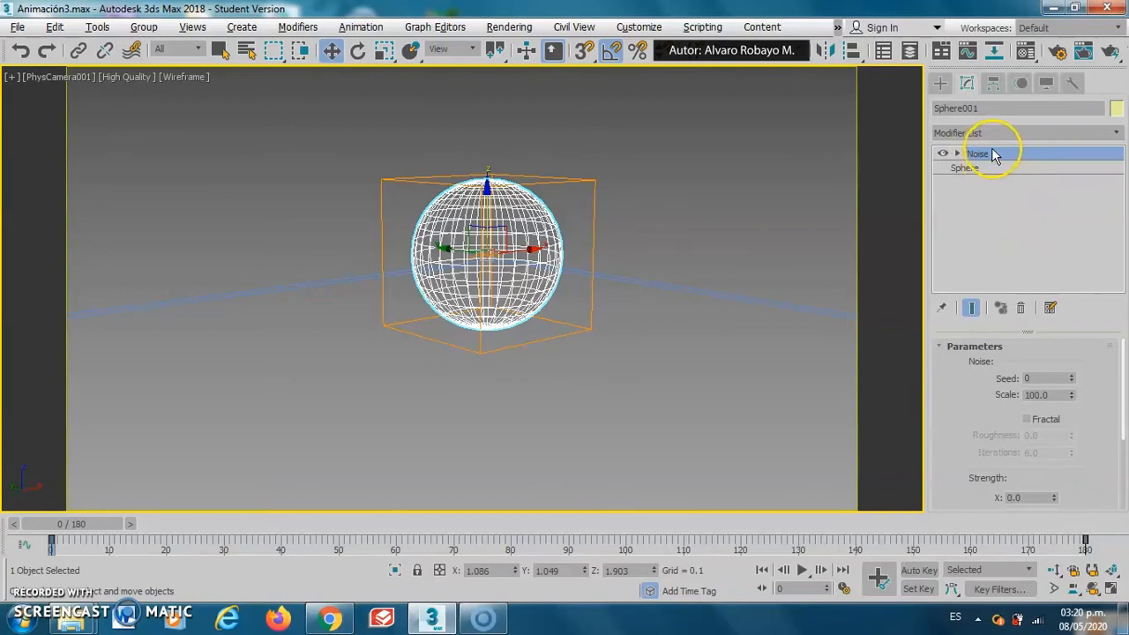
pyautogui.moveTo(953, 429)
pyautogui.mouseDown()
pyautogui.moveTo(945, 399)
pyautogui.moveTo(975, 429)
pyautogui.mouseUp()
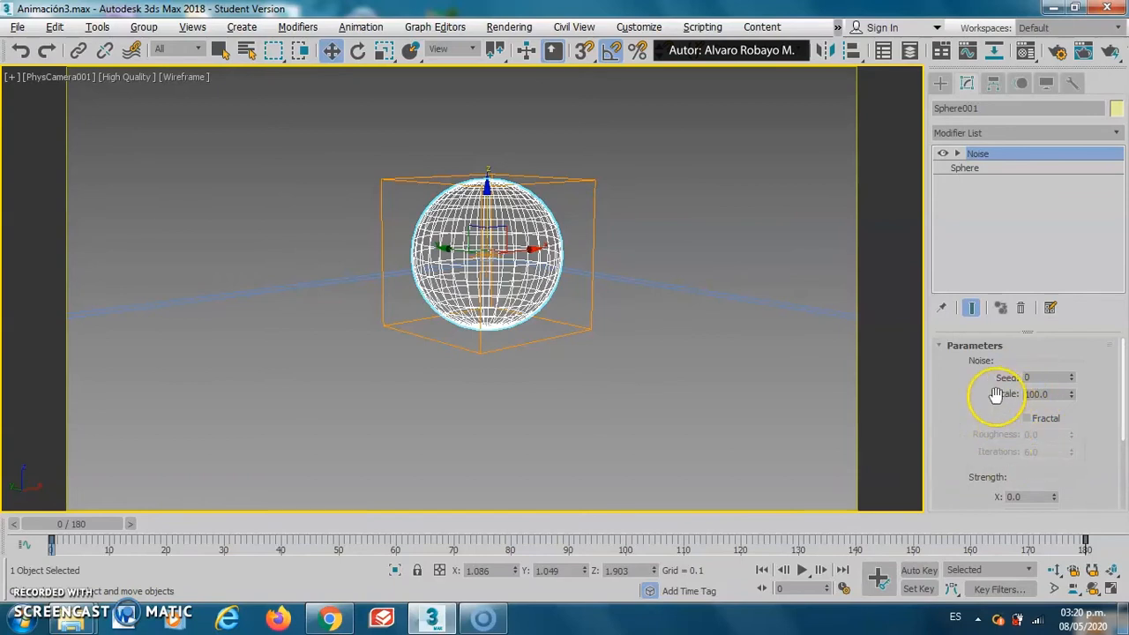
pyautogui.click(184, 79)
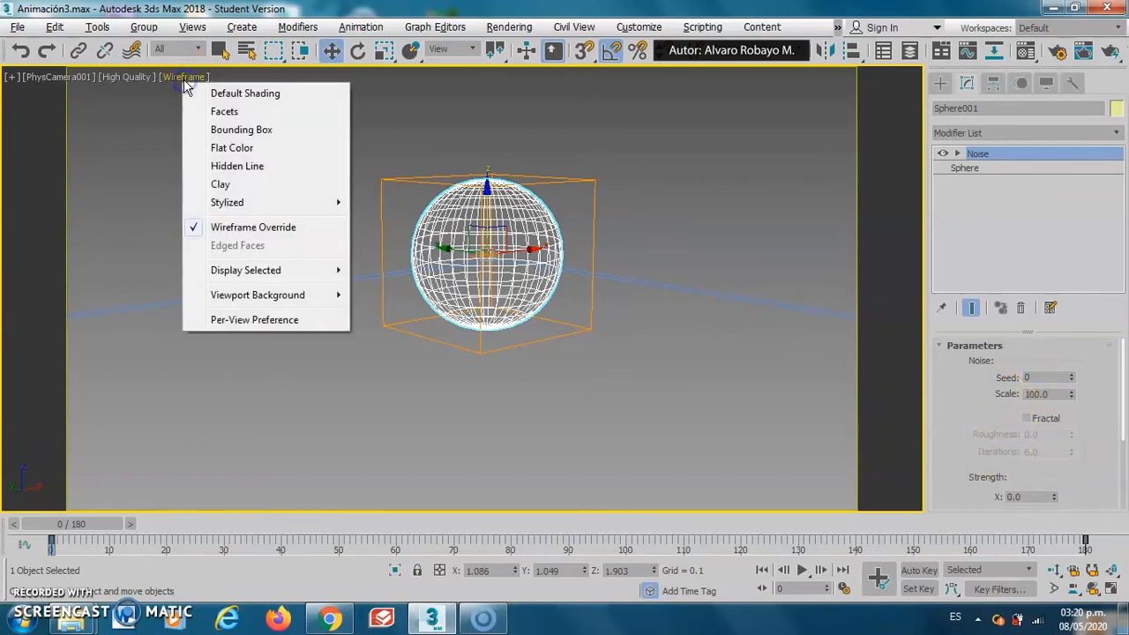
pyautogui.click(247, 91)
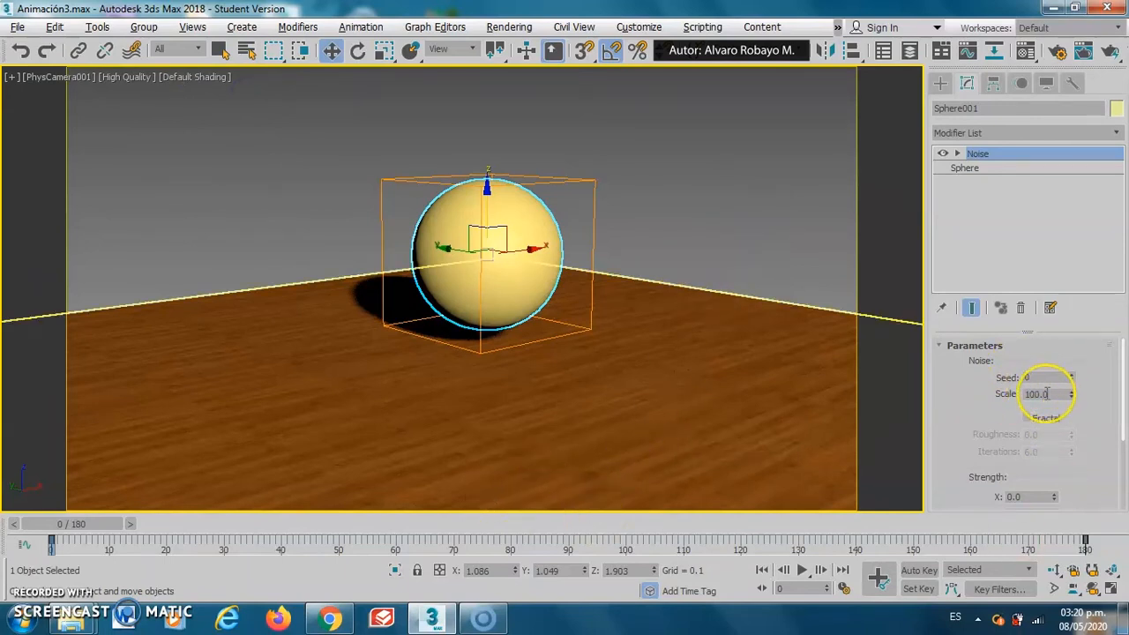
# Enable Fractal in the Noise modifier and set its X, Y and Z strength to 0.5 each.
pyautogui.click(1036, 420)
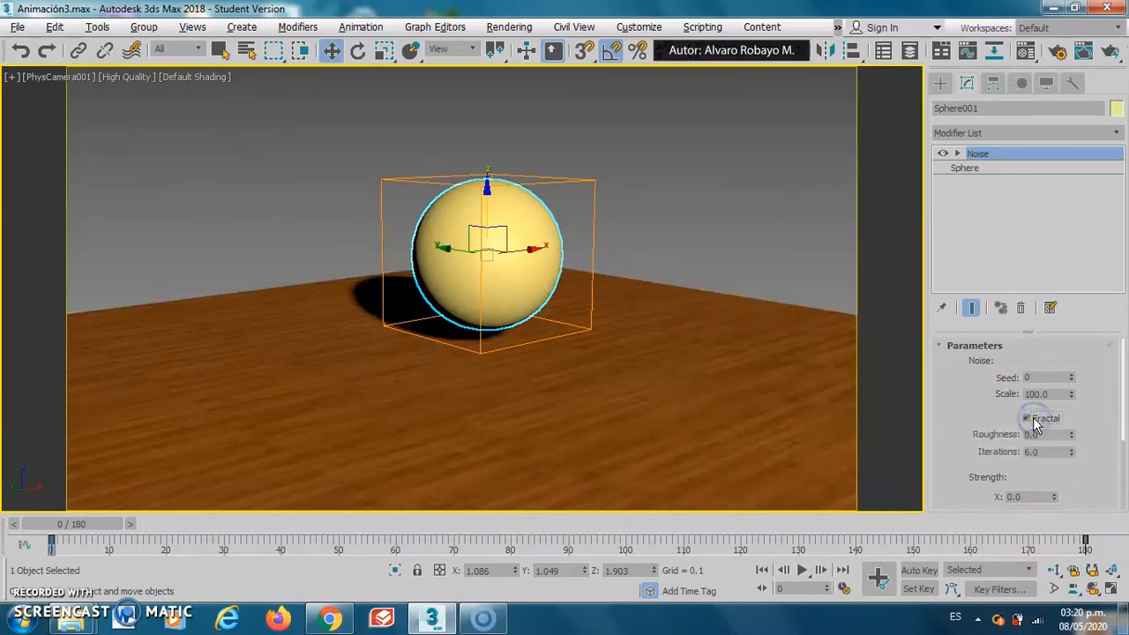
pyautogui.moveTo(952, 428); pyautogui.dragTo(952, 328)
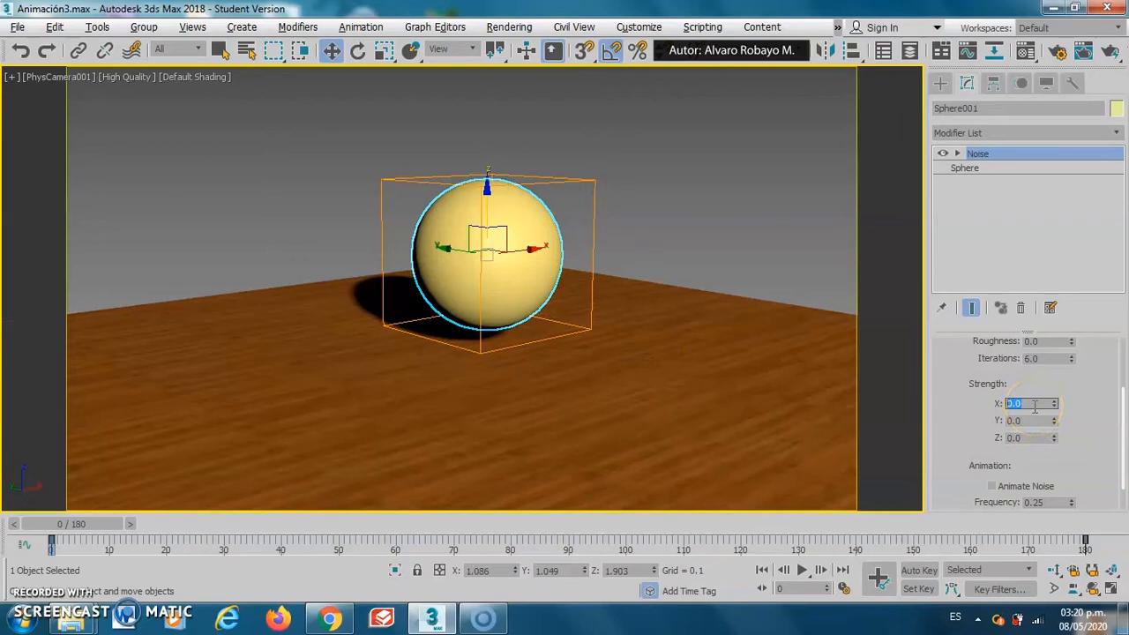
pyautogui.press('Tab')
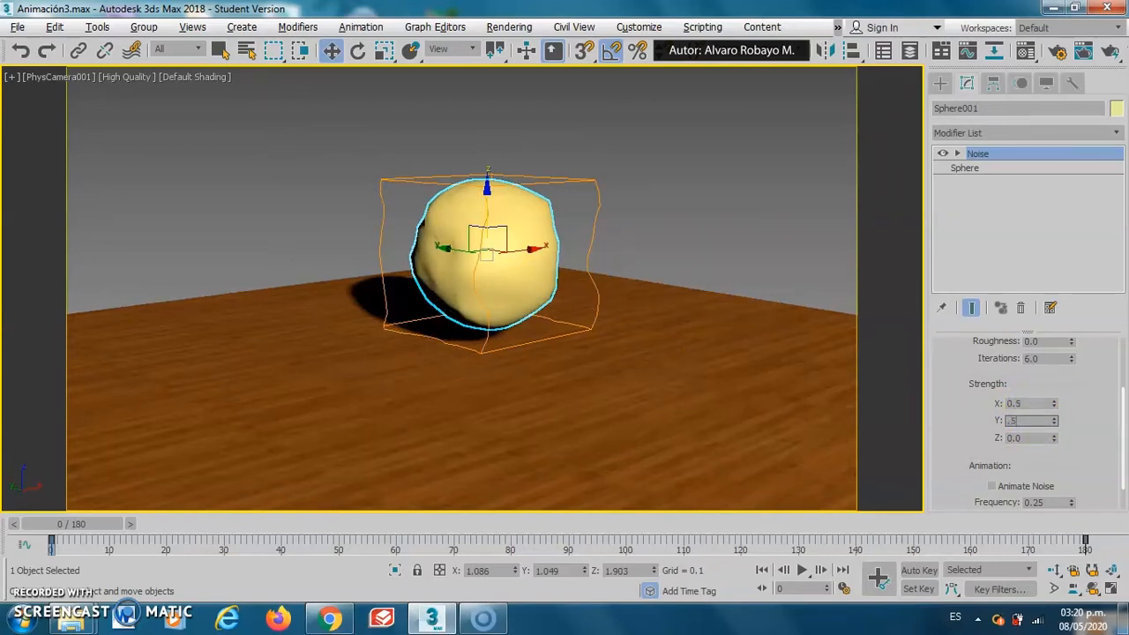
pyautogui.press('Tab')
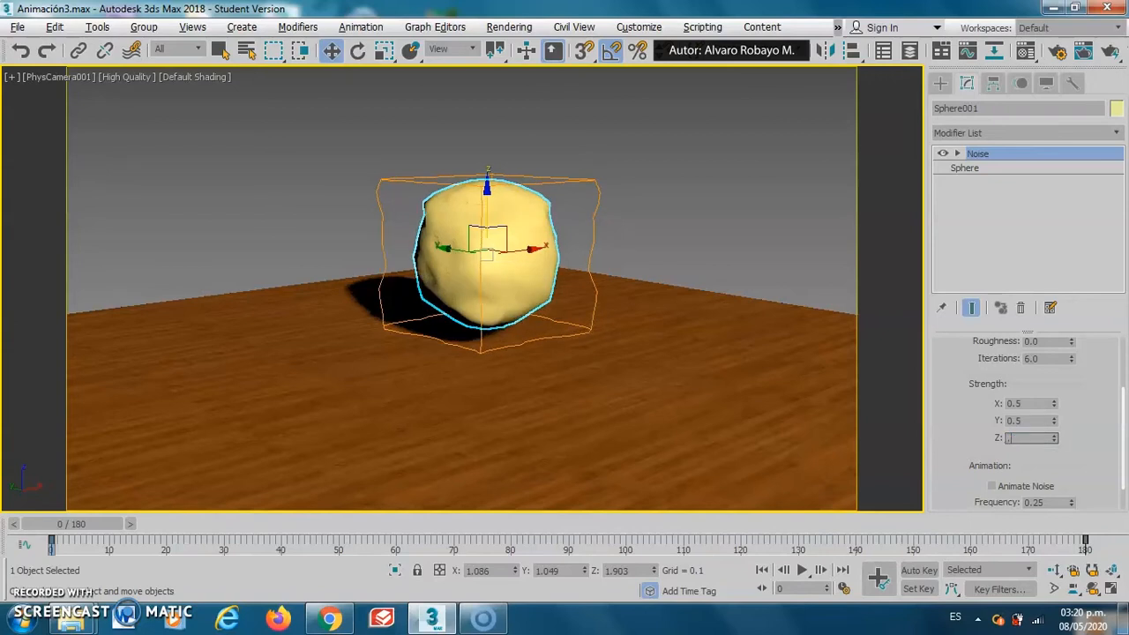
pyautogui.press('Return')
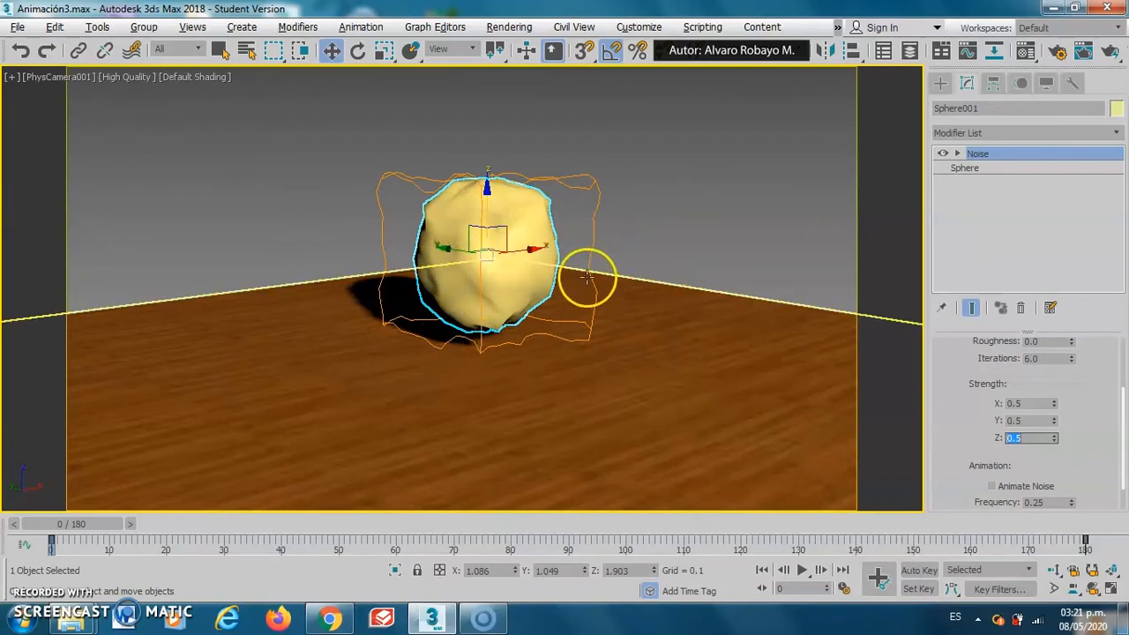
# Turn on Animate Noise for the sphere's Noise modifier and play the animation from frame 0.
pyautogui.moveTo(964, 443); pyautogui.dragTo(965, 403)
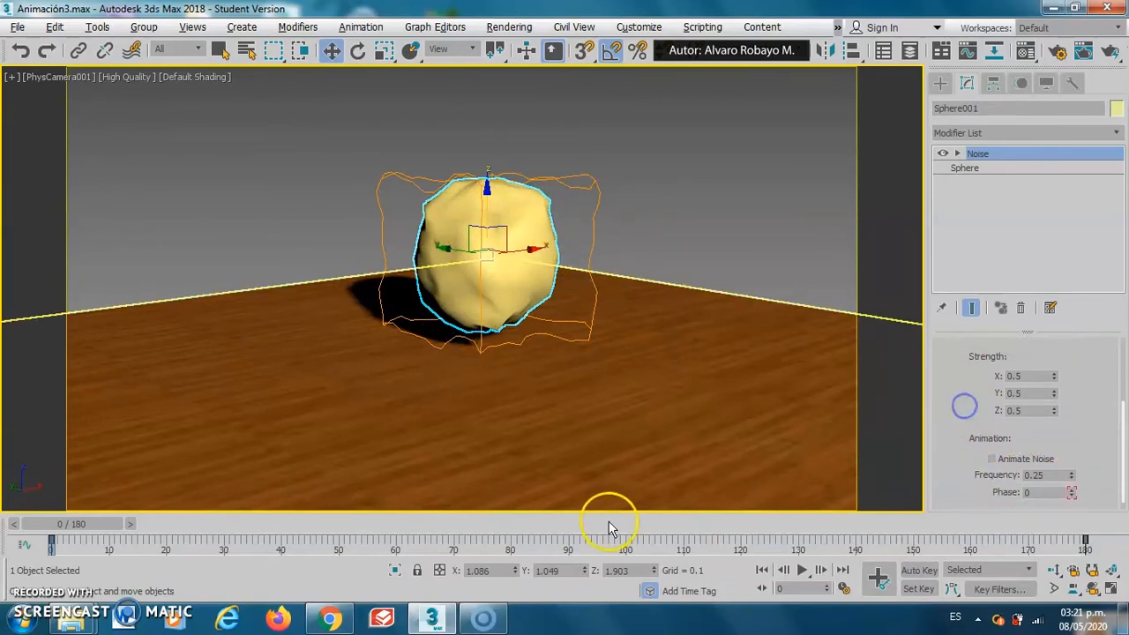
pyautogui.moveTo(97, 532)
pyautogui.mouseDown()
pyautogui.moveTo(350, 529)
pyautogui.moveTo(92, 529)
pyautogui.mouseUp()
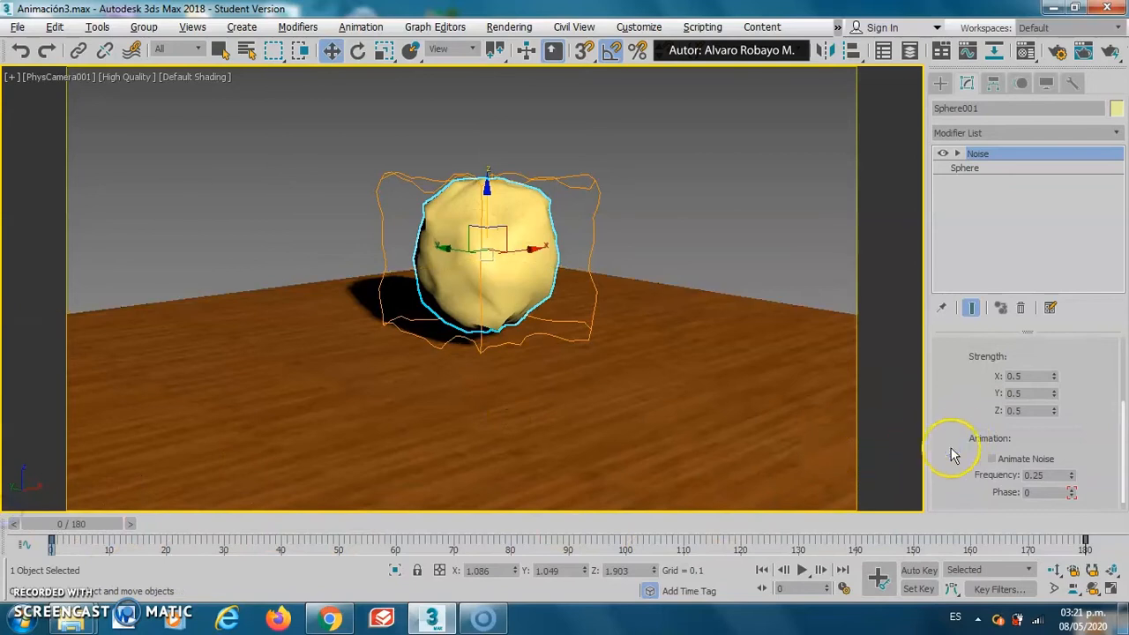
pyautogui.moveTo(953, 453); pyautogui.dragTo(951, 430)
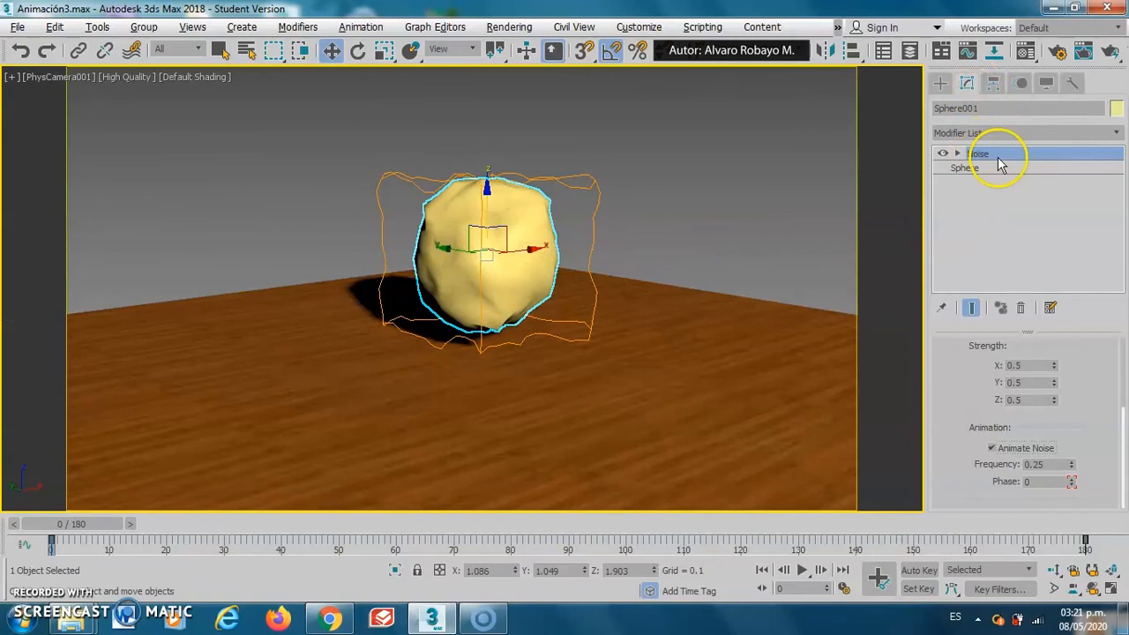
pyautogui.click(794, 573)
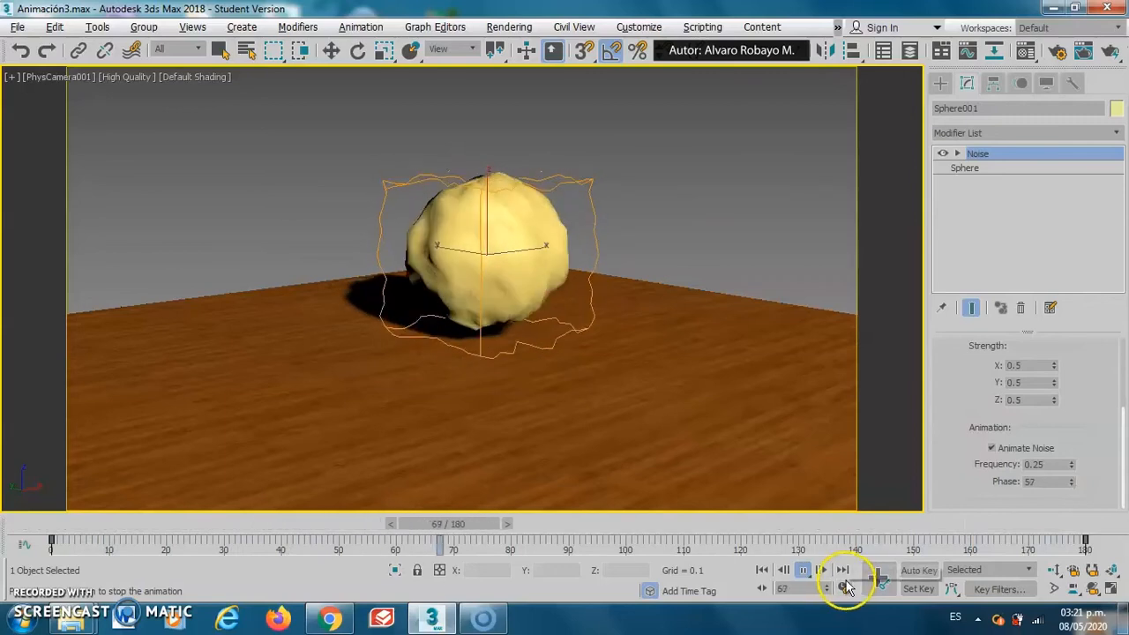
# Stop the animation playback and return the timeline to frame 0.
pyautogui.click(804, 572)
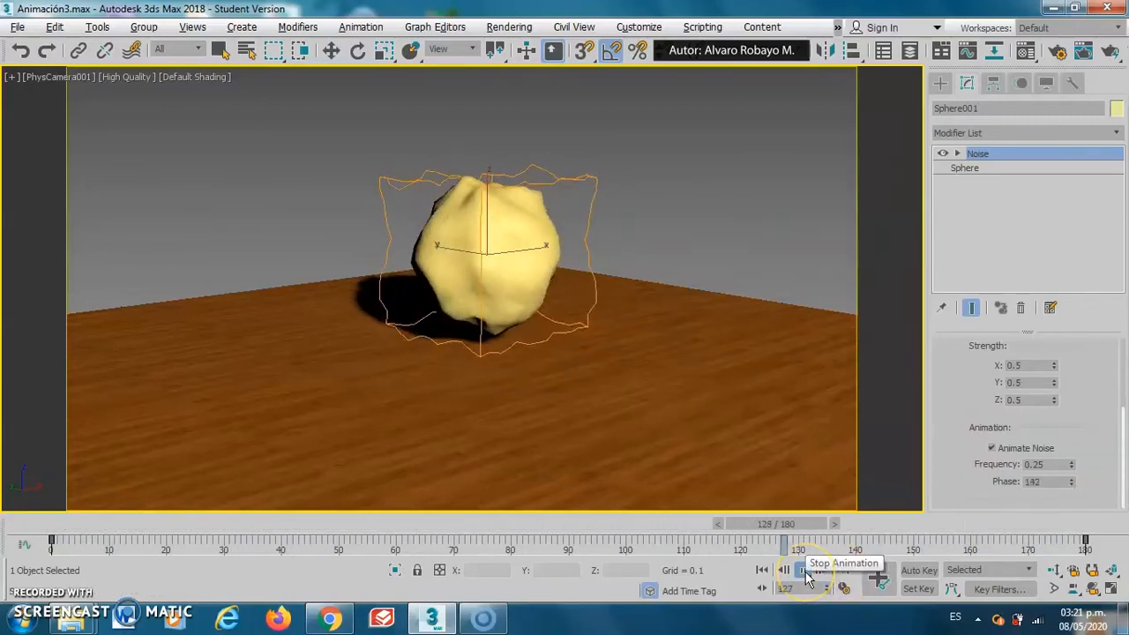
pyautogui.click(803, 571)
pyautogui.moveTo(889, 524); pyautogui.dragTo(53, 524)
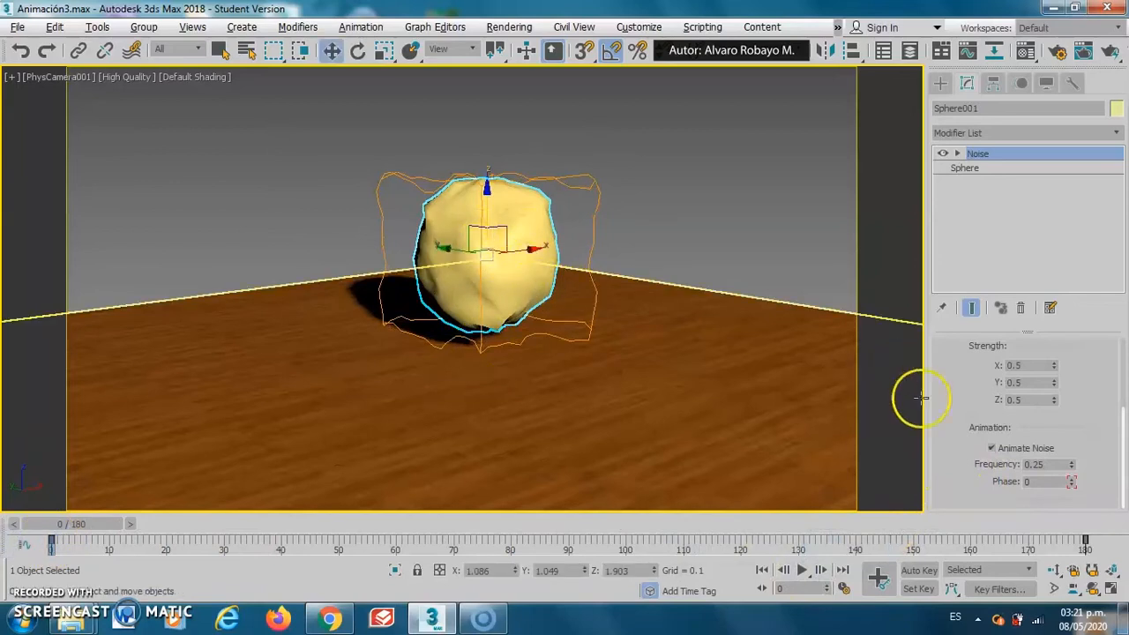
# Try a Noise animation frequency of 0.05, play the animation, and return to frame 0.
pyautogui.doubleClick(1037, 464)
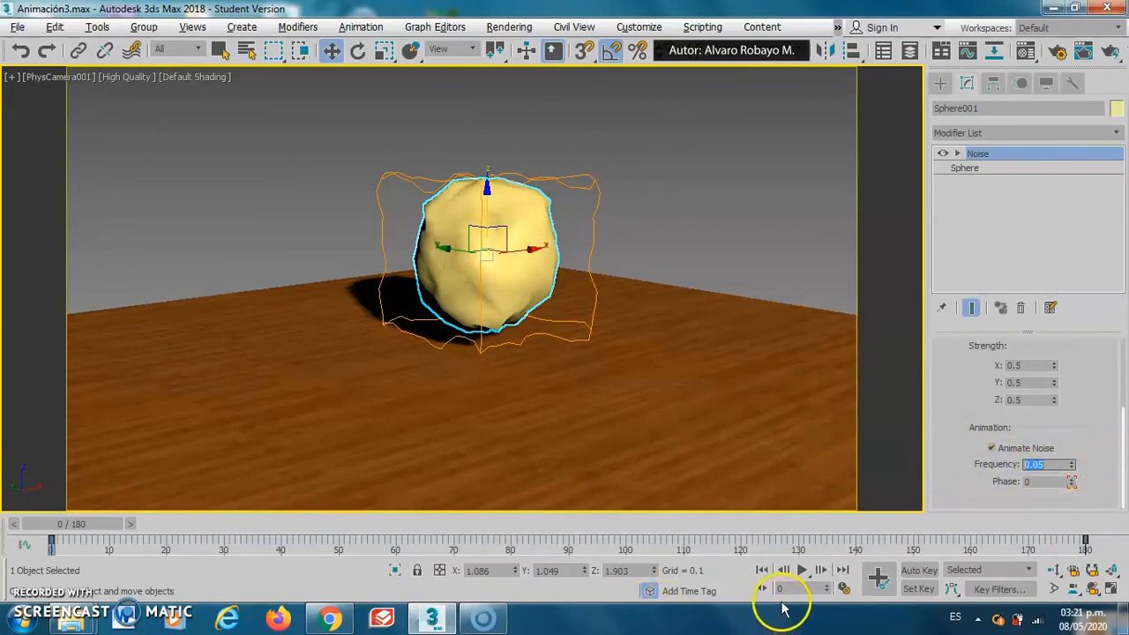
pyautogui.click(801, 570)
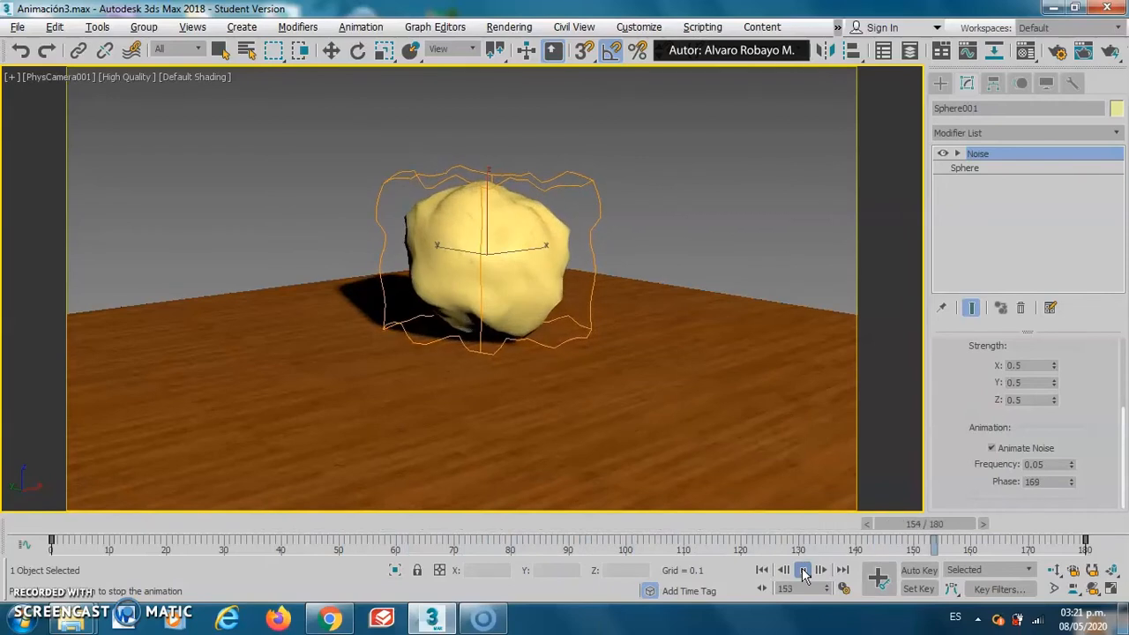
pyautogui.click(802, 572)
pyautogui.moveTo(128, 532); pyautogui.dragTo(56, 532)
# Try a Noise animation frequency of 2.0, play the animation, and rewind to frame 0.
pyautogui.click(1030, 467)
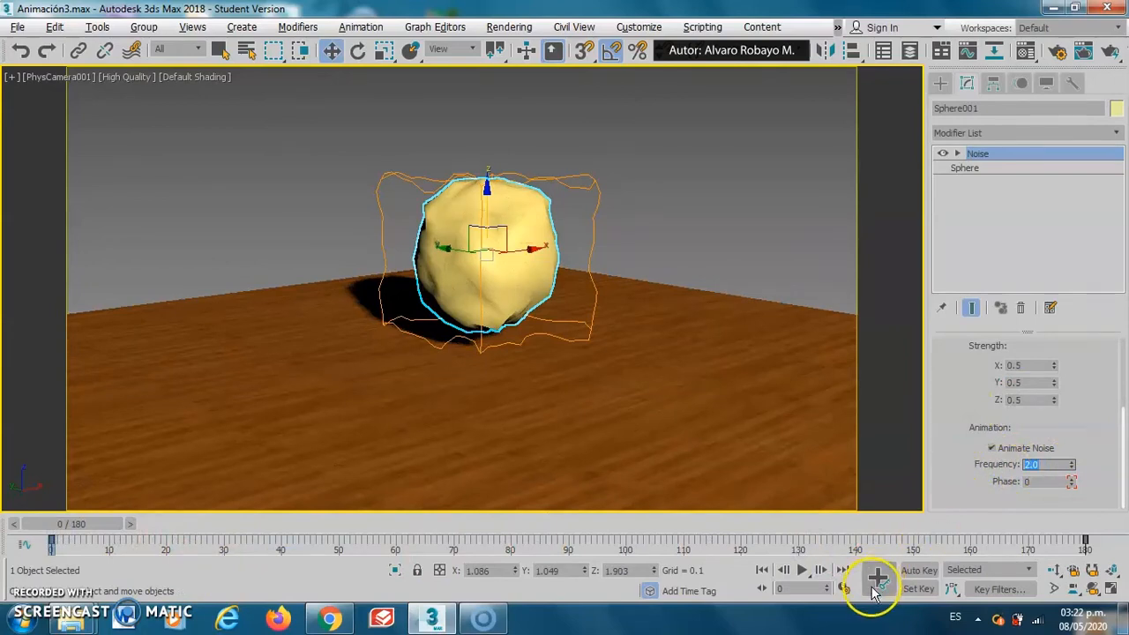
pyautogui.click(802, 570)
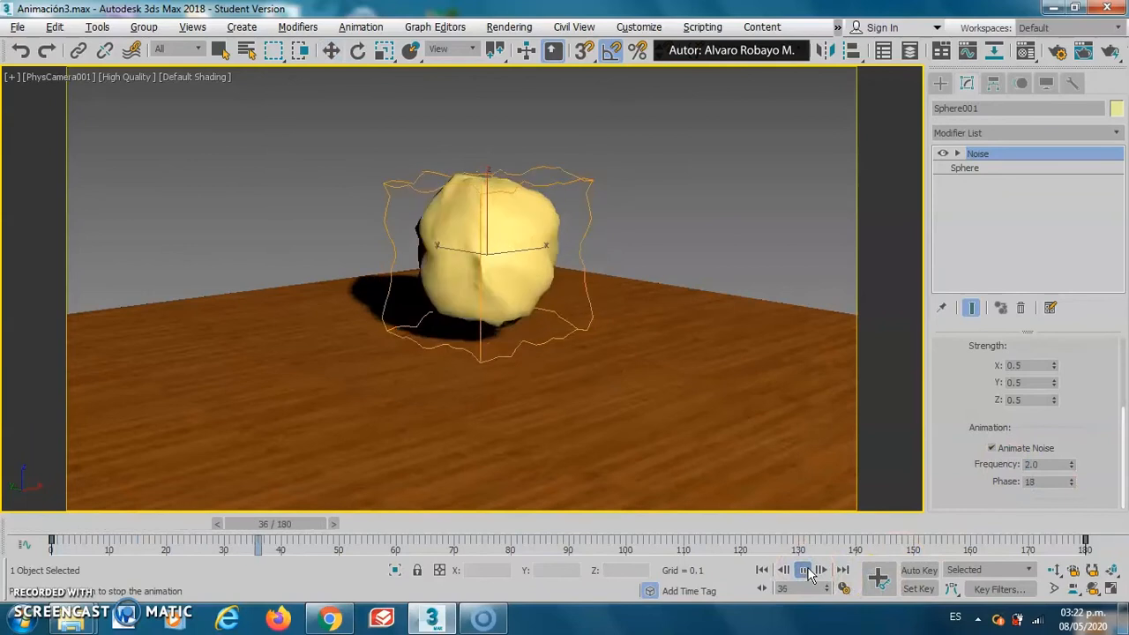
pyautogui.click(784, 572)
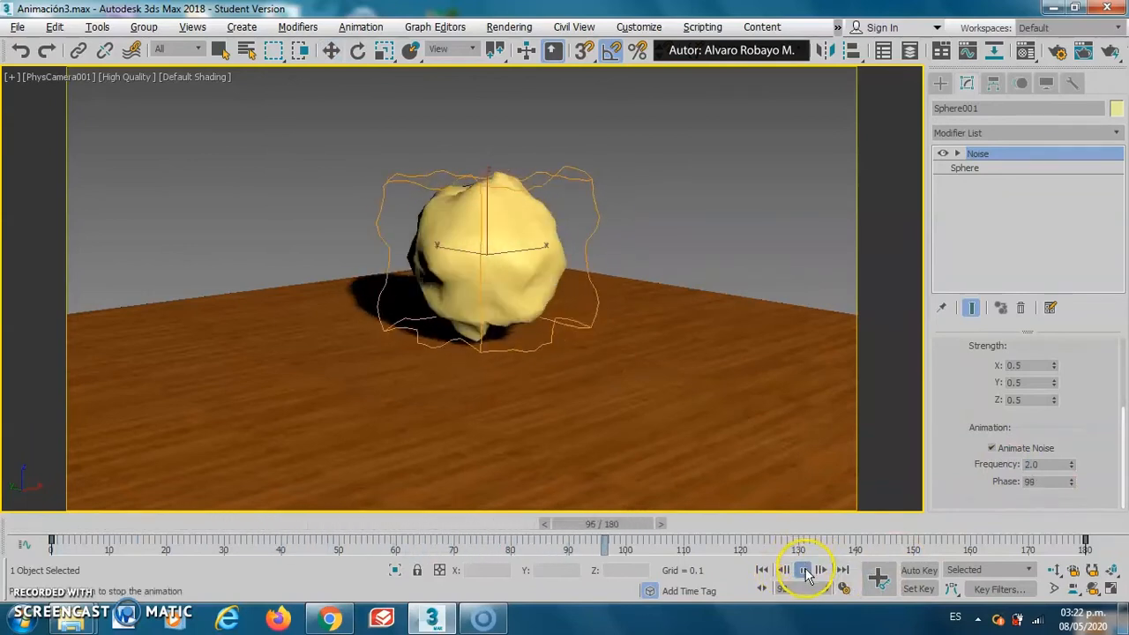
pyautogui.click(805, 571)
pyautogui.moveTo(655, 523); pyautogui.dragTo(4, 511)
# Set the Noise animation frequency to 0.1, play the animation, and return to frame 0.
pyautogui.moveTo(1041, 465); pyautogui.dragTo(959, 473)
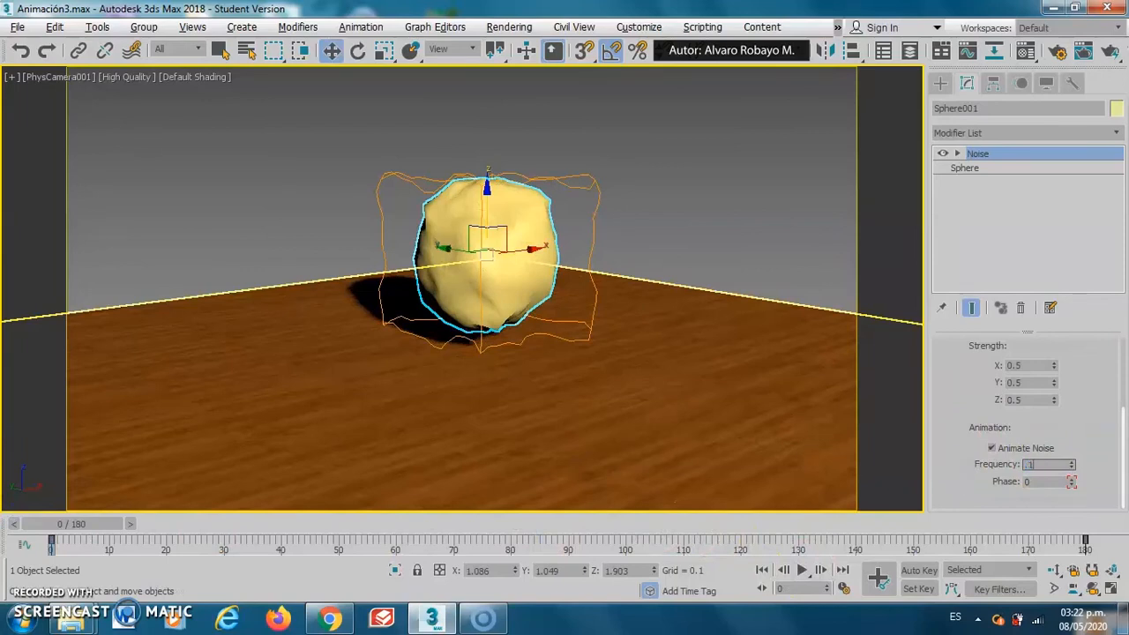
pyautogui.click(801, 571)
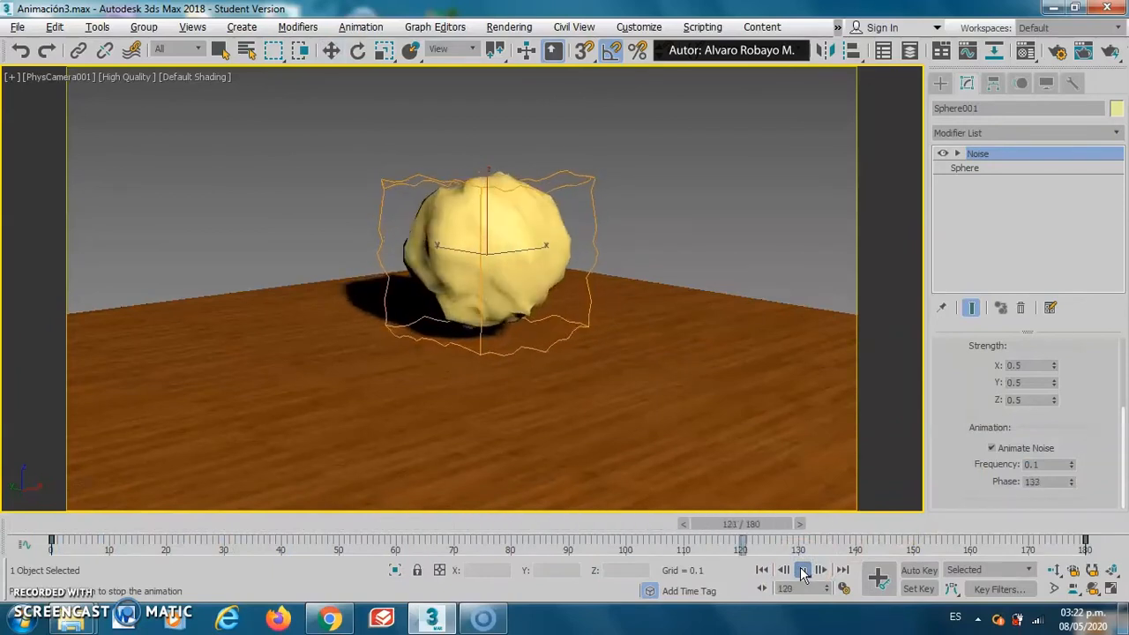
pyautogui.click(802, 570)
pyautogui.moveTo(844, 524); pyautogui.dragTo(7, 527)
# Delete the noise-deformed sphere from the scene.
pyautogui.click(759, 187)
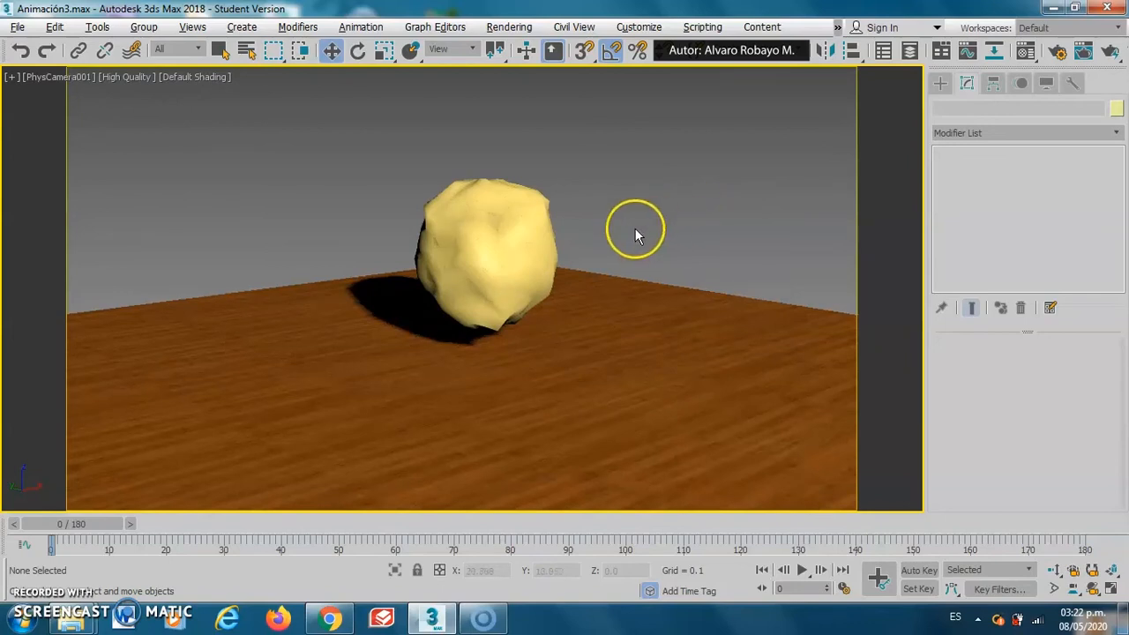
pyautogui.click(511, 232)
pyautogui.press('Delete')
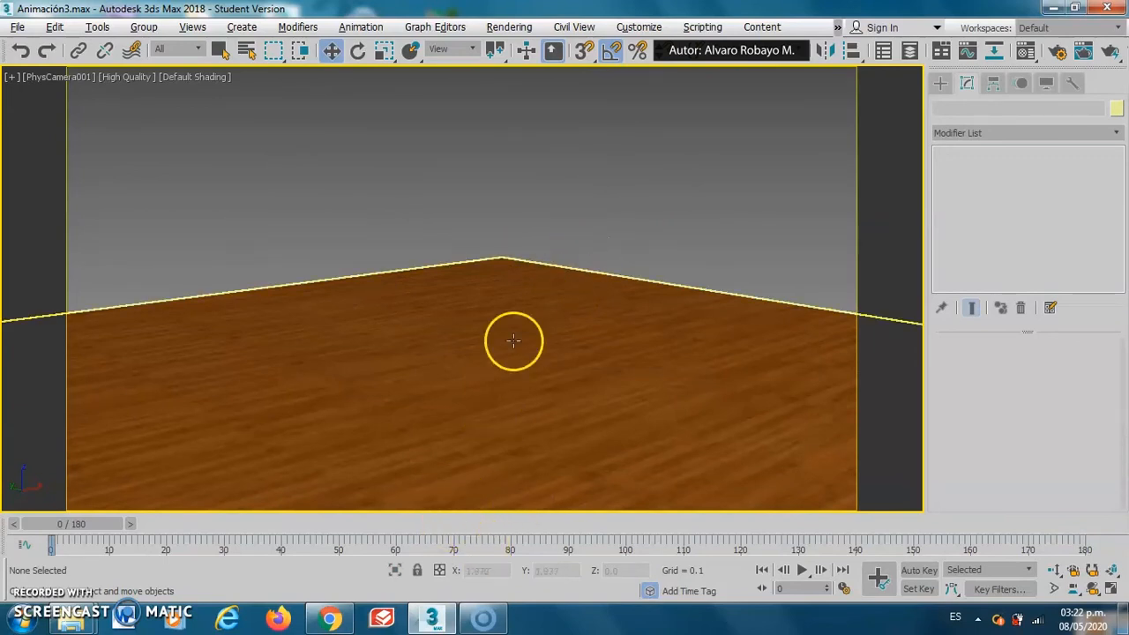
# Create a standing cylinder on the wooden floor, about 0.9 in radius and 3.3 high.
pyautogui.click(949, 90)
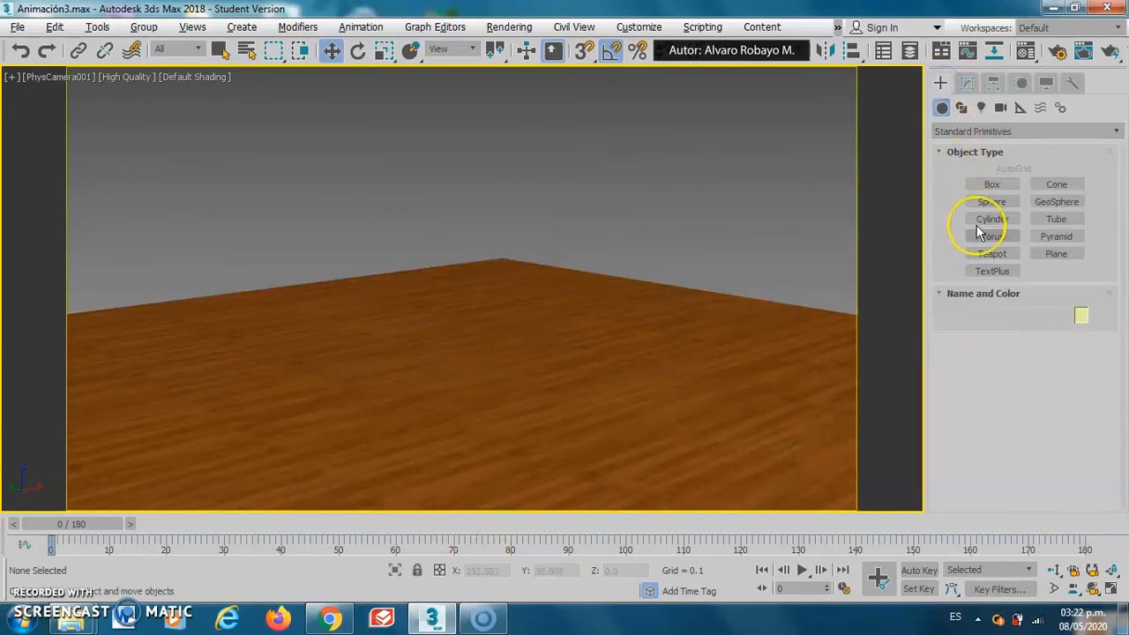
pyautogui.click(991, 219)
pyautogui.moveTo(460, 398); pyautogui.dragTo(498, 408)
pyautogui.click(499, 205)
# Enlarge the cylinder to a radius of 1.066 and a height of 3.764.
pyautogui.click(966, 83)
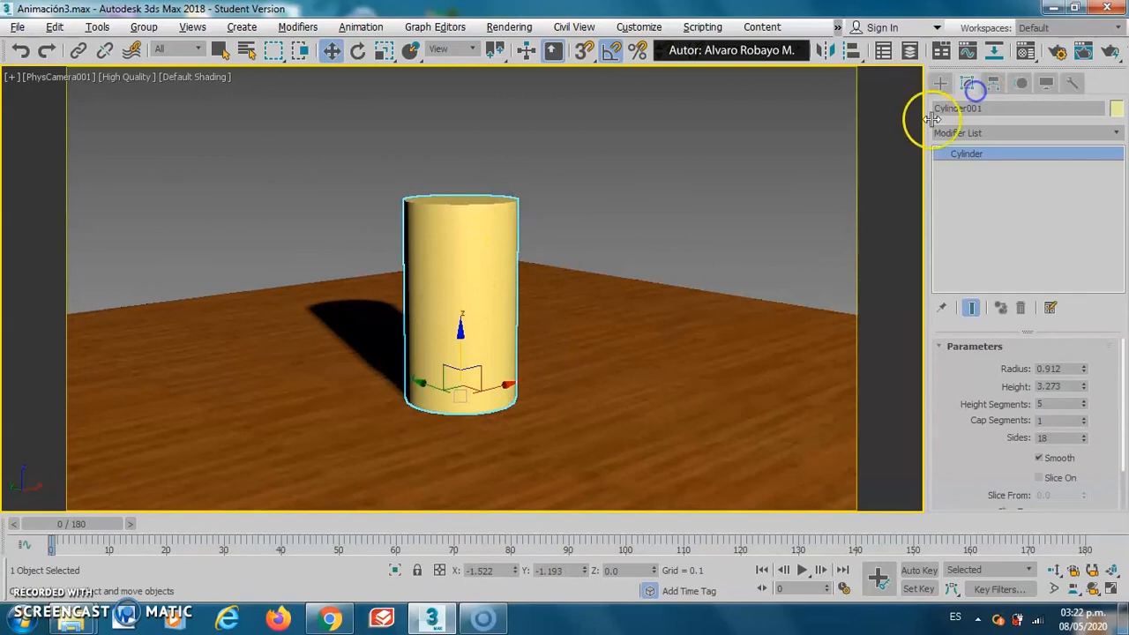
pyautogui.click(1065, 369)
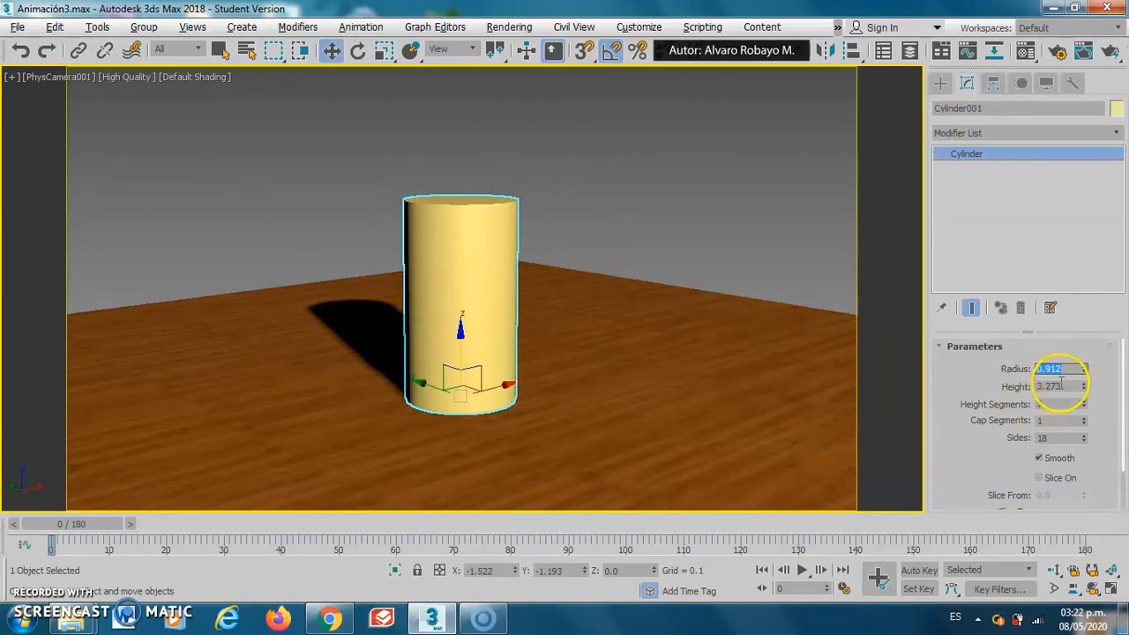
pyautogui.moveTo(1086, 371); pyautogui.dragTo(1086, 371)
pyautogui.moveTo(1090, 308); pyautogui.dragTo(1086, 370)
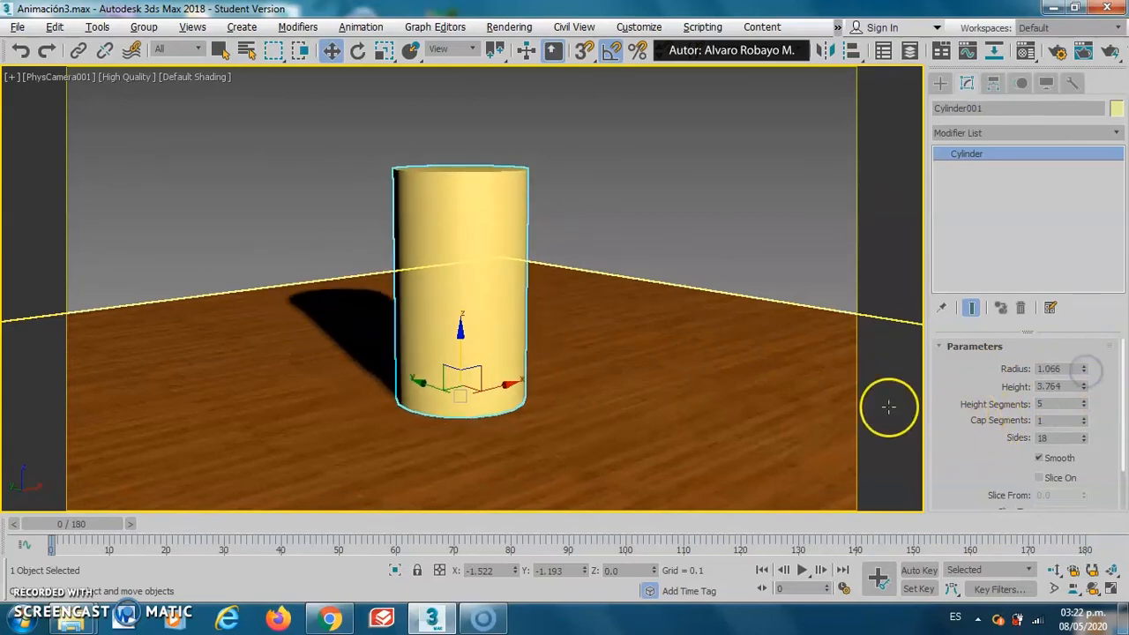
# Display the viewport in Wireframe and reduce the cylinder's height segments to 1.
pyautogui.click(189, 78)
pyautogui.click(231, 228)
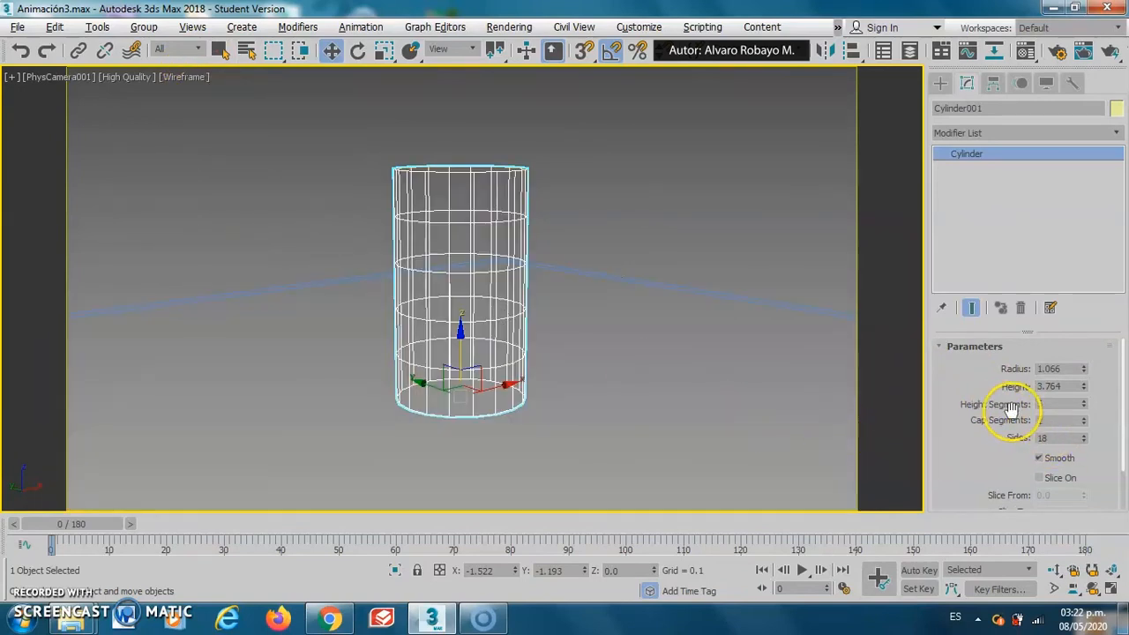
pyautogui.click(1084, 408)
pyautogui.click(1083, 408)
pyautogui.click(1084, 407)
pyautogui.click(1084, 408)
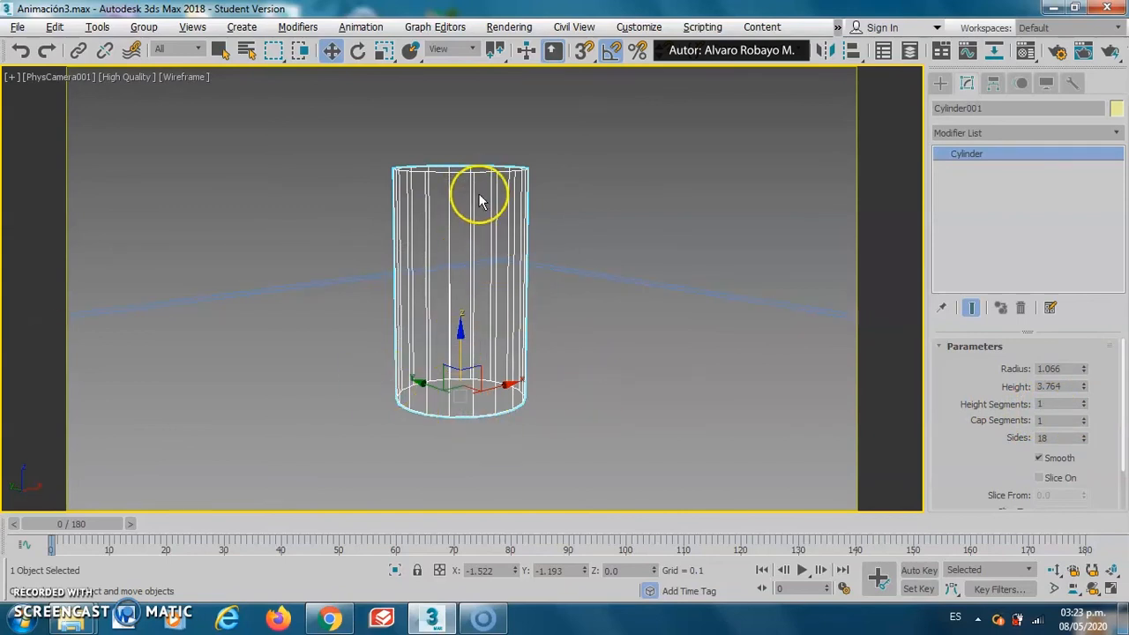
# Set the cylinder's height segments to 12 and its sides to 26.
pyautogui.moveTo(1084, 402); pyautogui.dragTo(1085, 404)
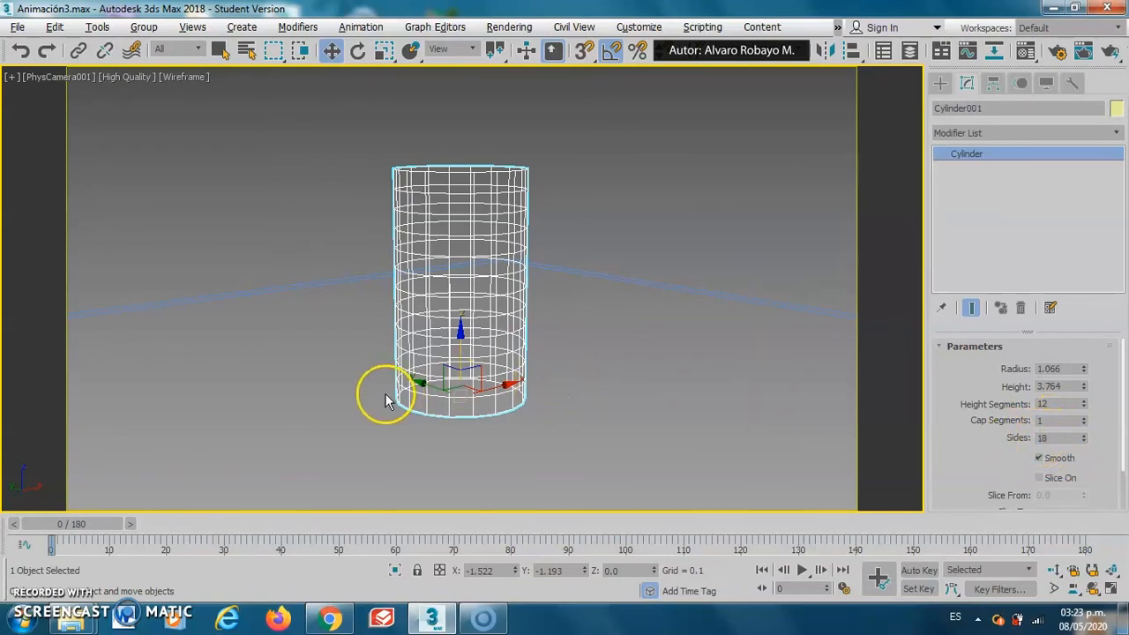
pyautogui.moveTo(1085, 436); pyautogui.dragTo(1084, 436)
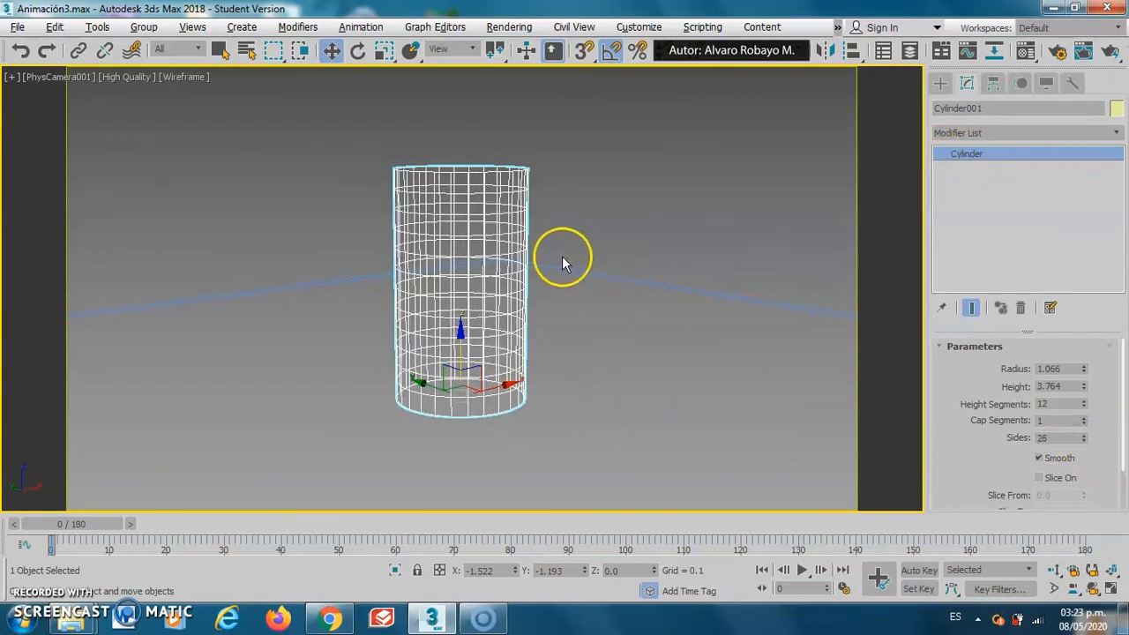
# Convert the cylinder to an Editable Poly.
pyautogui.rightClick(467, 209)
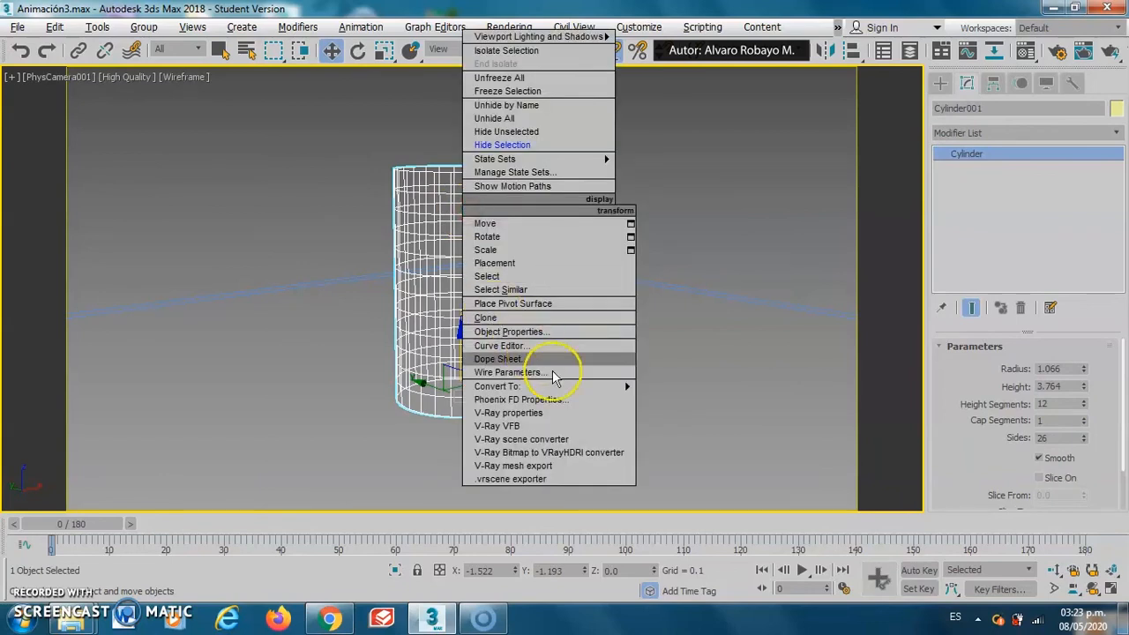
pyautogui.moveTo(567, 391)
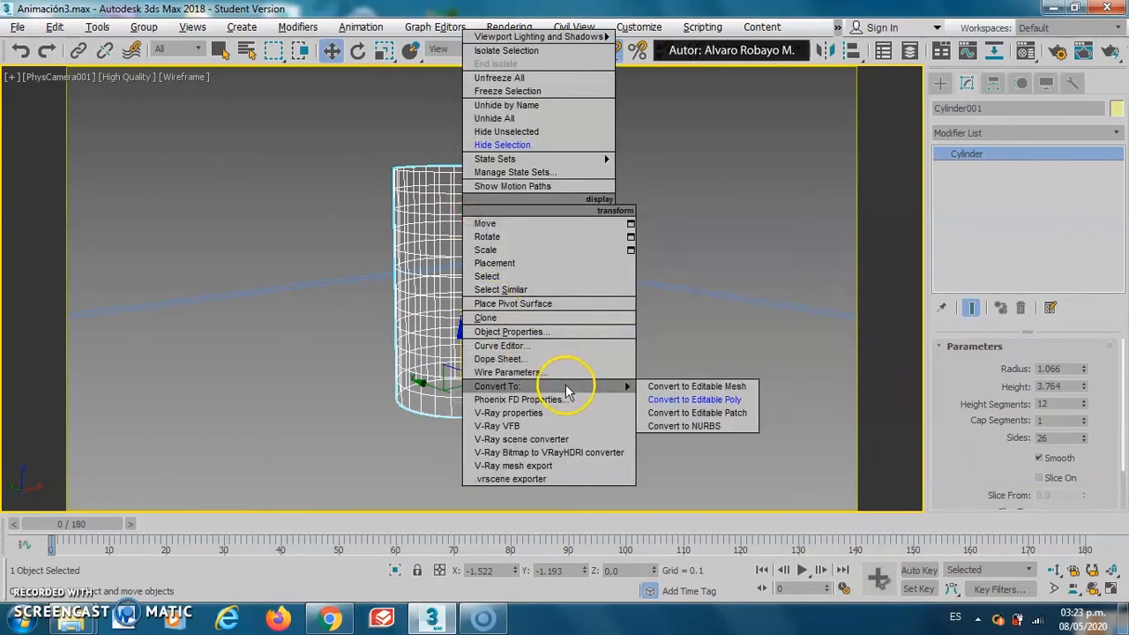
pyautogui.click(705, 400)
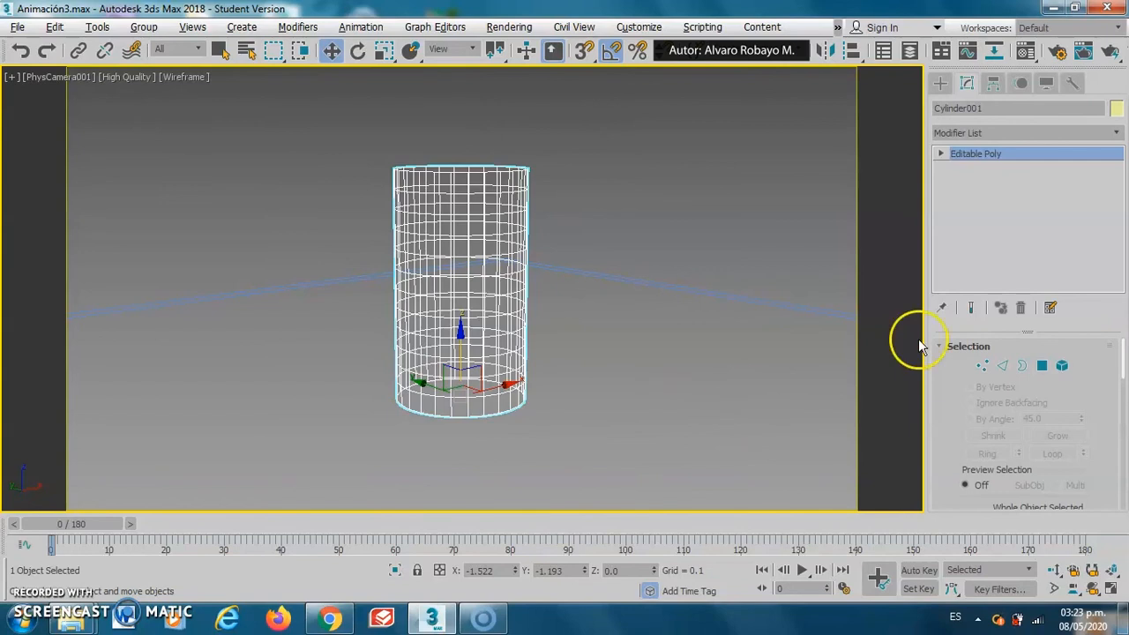
# At Polygon level, select four vertically stacked polygons on the cylinder's front side, move them outward, and leave the sub-object level.
pyautogui.click(941, 154)
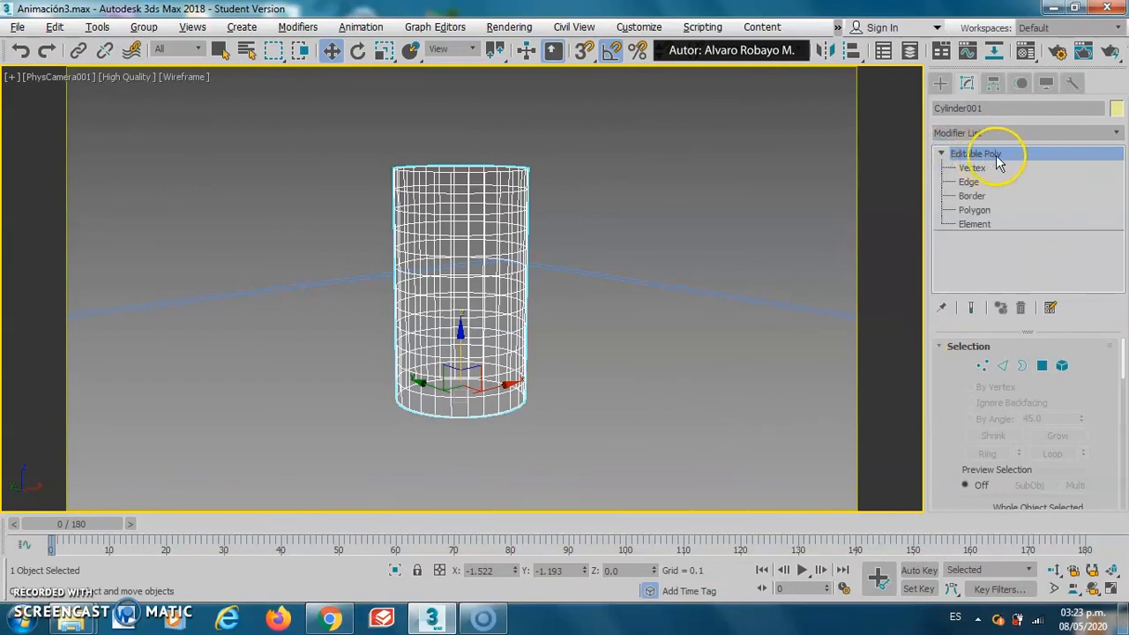
pyautogui.click(975, 210)
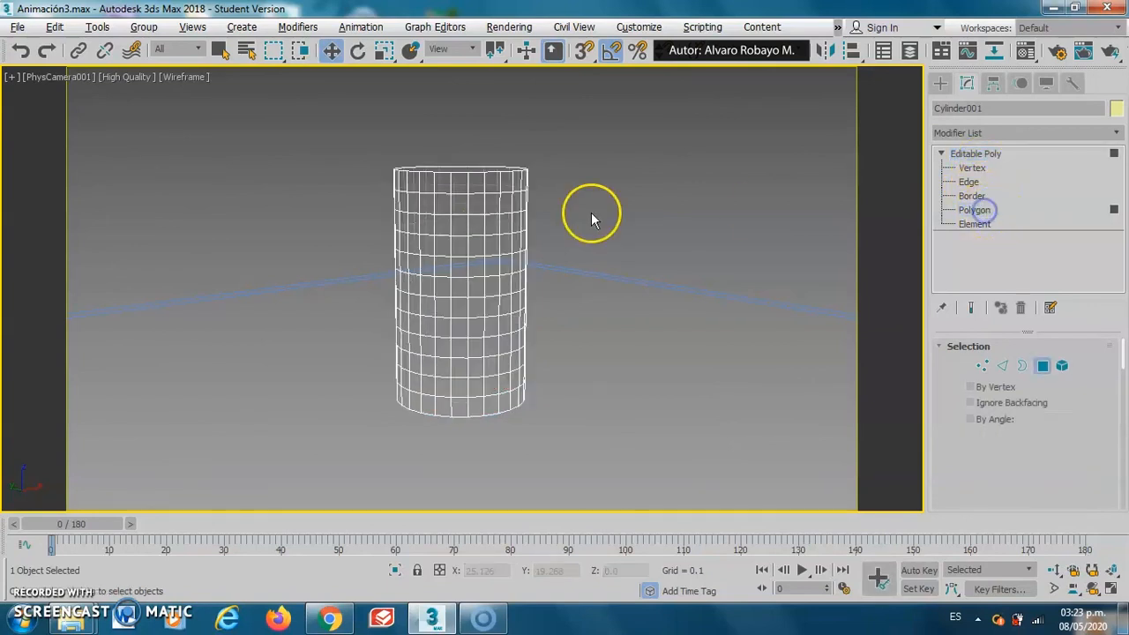
pyautogui.click(460, 225)
pyautogui.click(496, 229)
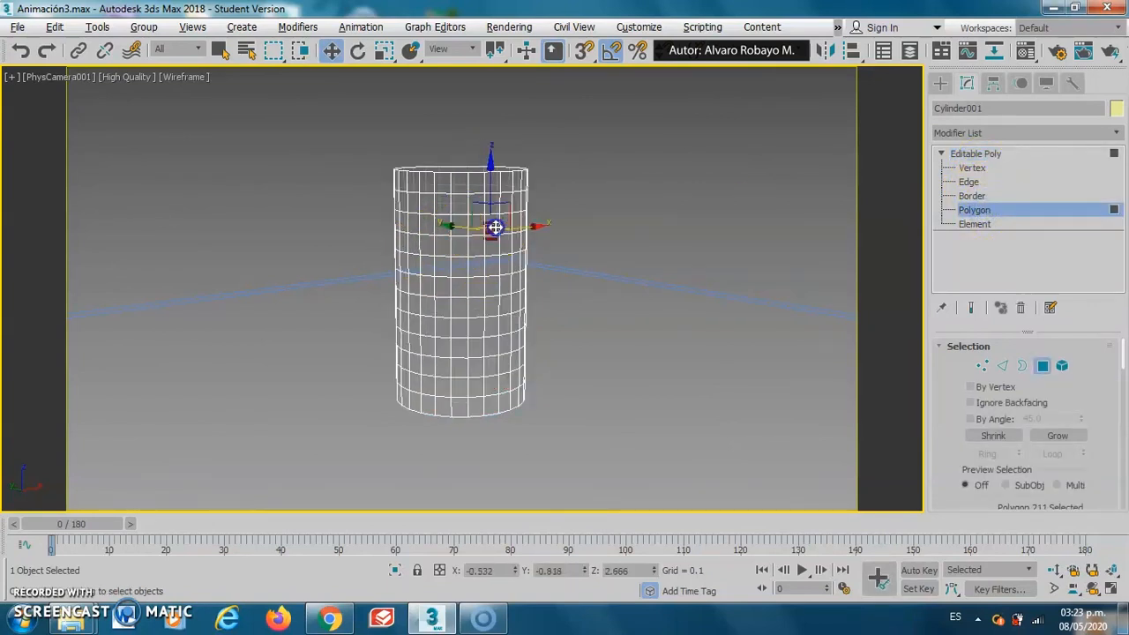
pyautogui.click(496, 251)
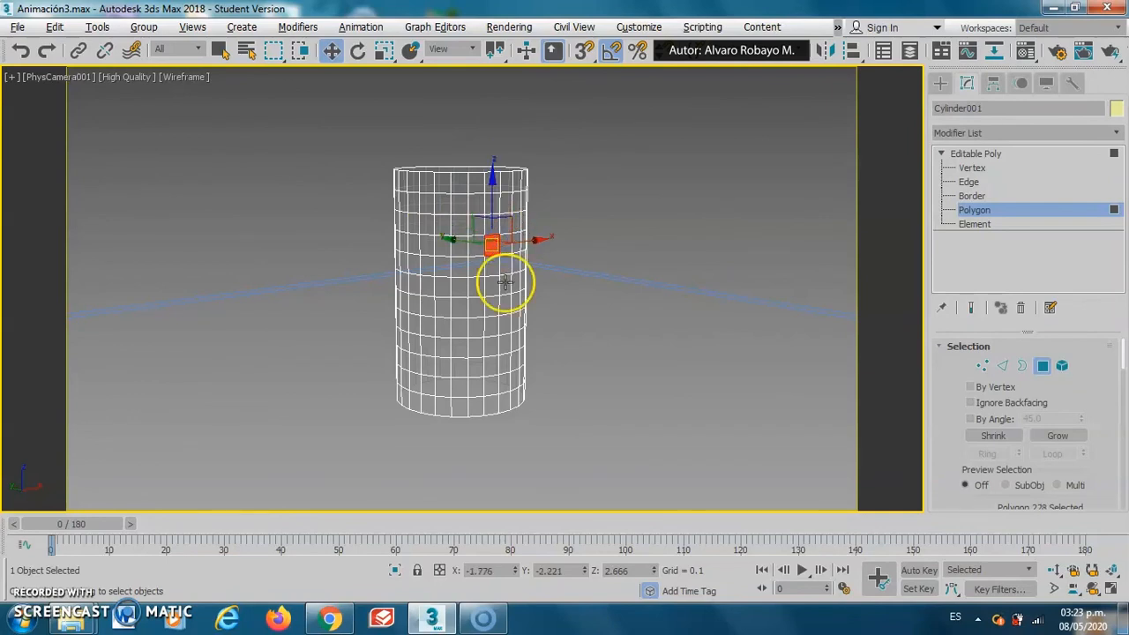
pyautogui.keyDown('ctrl'); pyautogui.click(492, 266); pyautogui.keyUp('ctrl')
pyautogui.keyDown('ctrl'); pyautogui.click(495, 285); pyautogui.keyUp('ctrl')
pyautogui.keyDown('ctrl'); pyautogui.click(492, 305); pyautogui.keyUp('ctrl')
pyautogui.moveTo(464, 269); pyautogui.dragTo(501, 292)
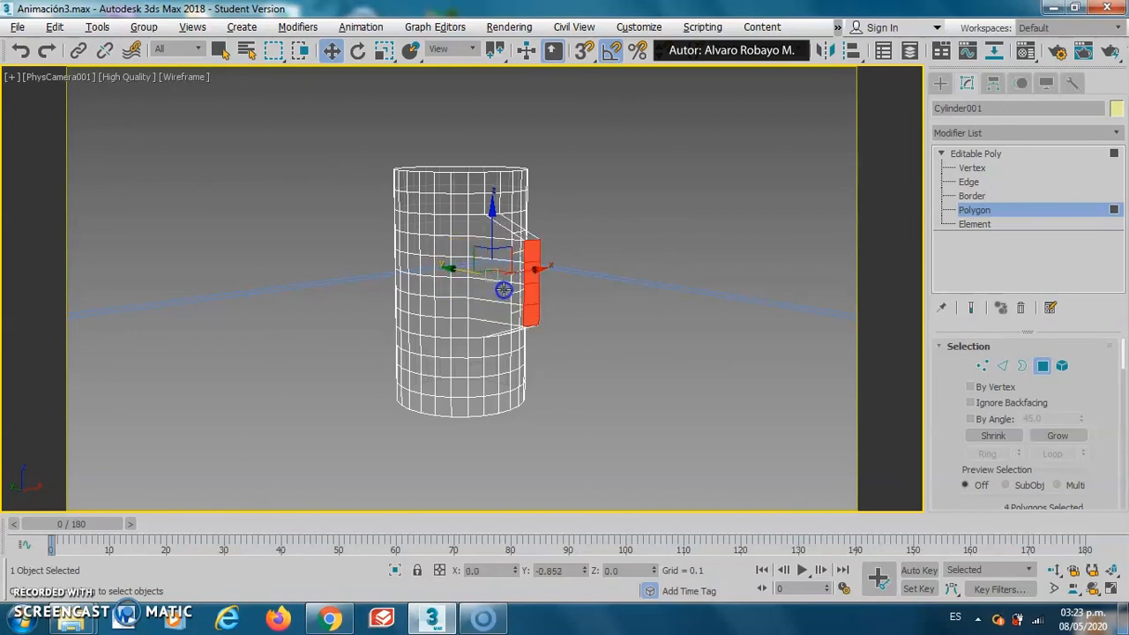
pyautogui.click(986, 214)
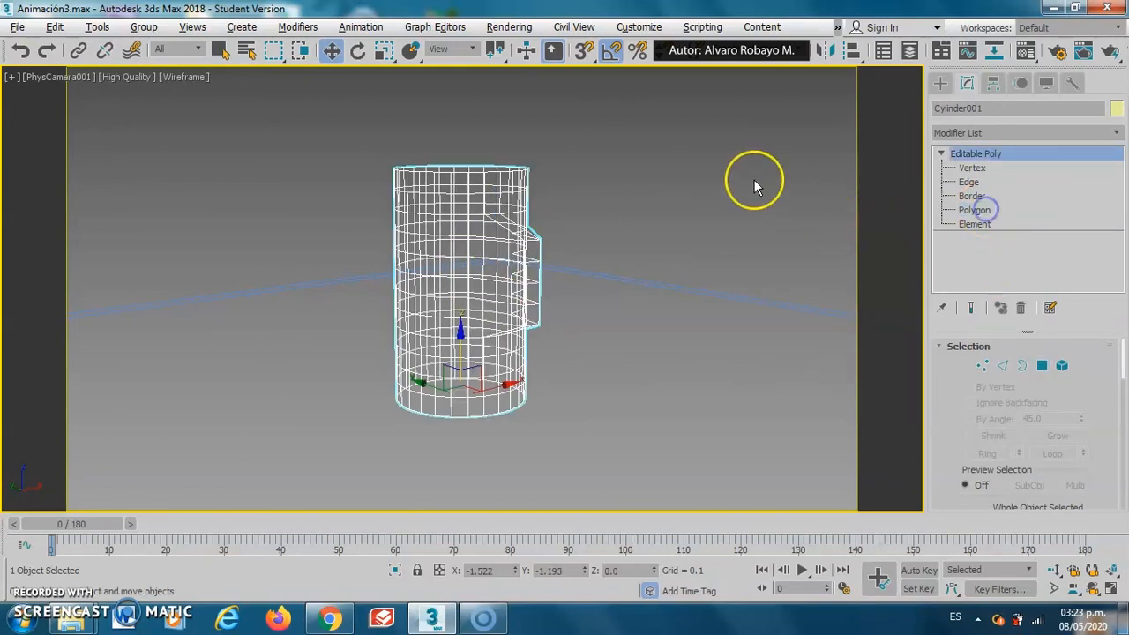
# Deselect the cylinder and display the viewport with Default Shading.
pyautogui.click(751, 179)
pyautogui.click(189, 79)
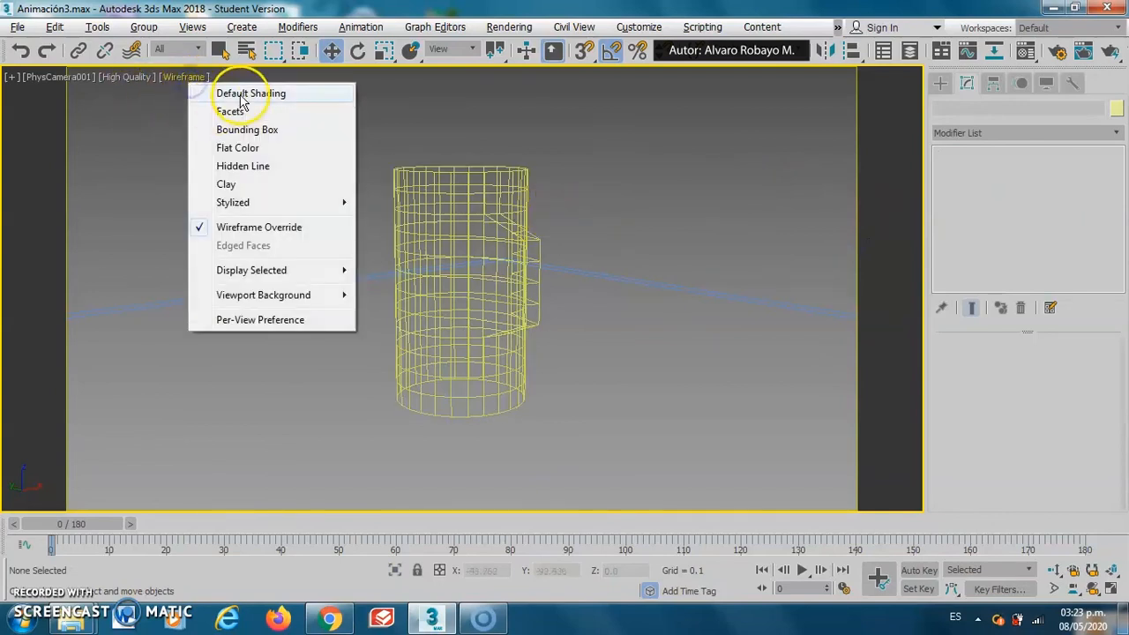
pyautogui.click(240, 94)
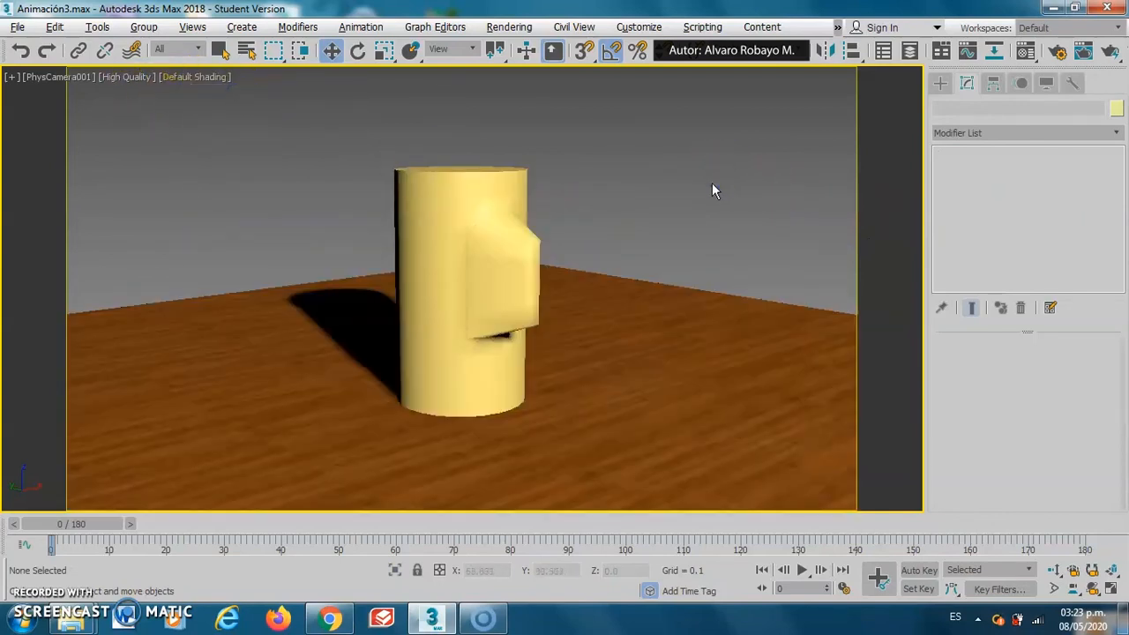